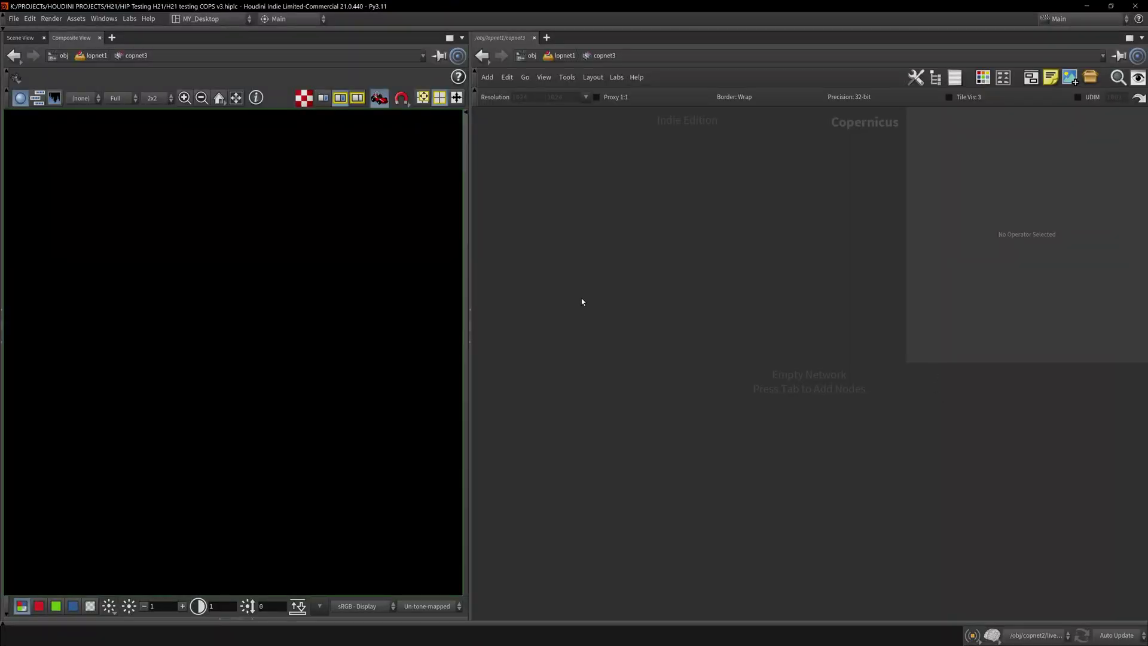
Add a circle SDF Shape node to the network and place a second SDF Shape node below it
key("Tab")
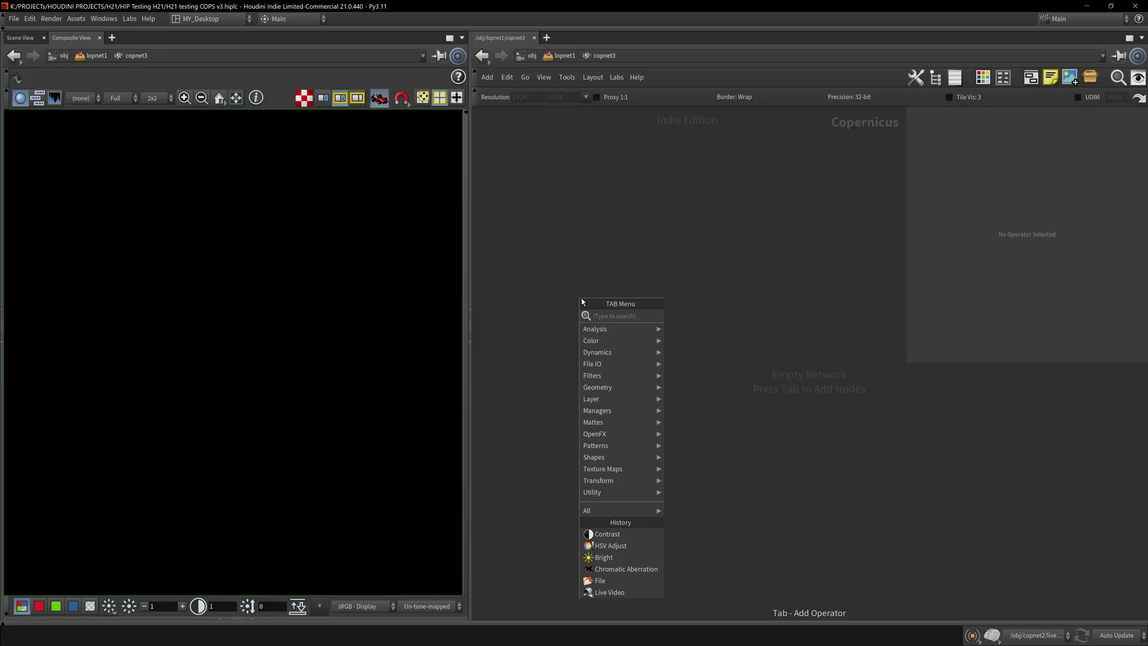
type("sdf")
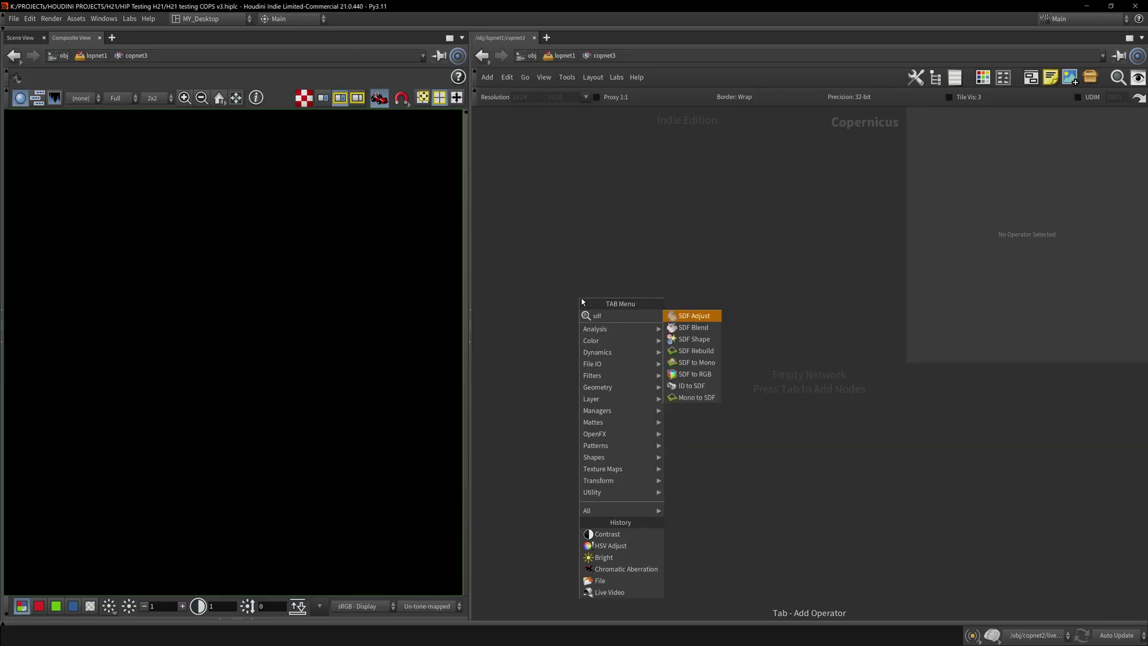
key("Return")
left_click(584, 298)
mouse_move(583, 314)
left_mouse_down()
mouse_move(568, 224)
mouse_move(565, 315)
left_mouse_up()
left_click(1014, 171)
left_click(566, 237)
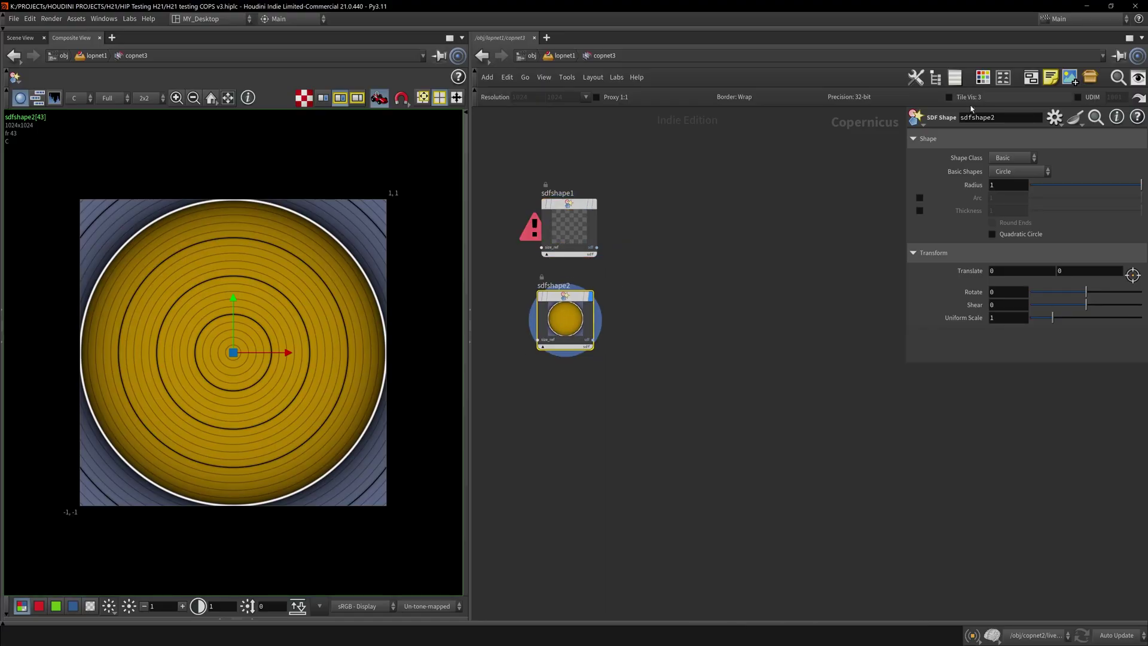
Set the second SDF shape to Rectangle and place a third copy below it set to Diamond
left_click(1010, 174)
left_click(1017, 204)
key("ctrl+c")
key("ctrl+v")
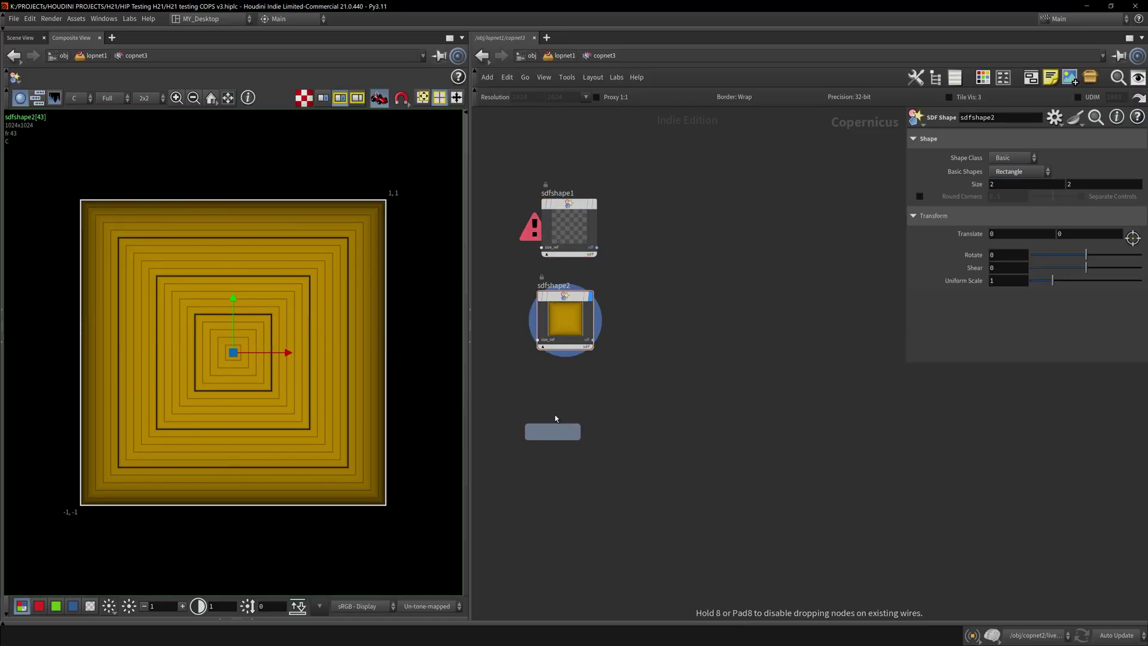
left_click(587, 408)
left_click_drag(586, 408, 566, 410)
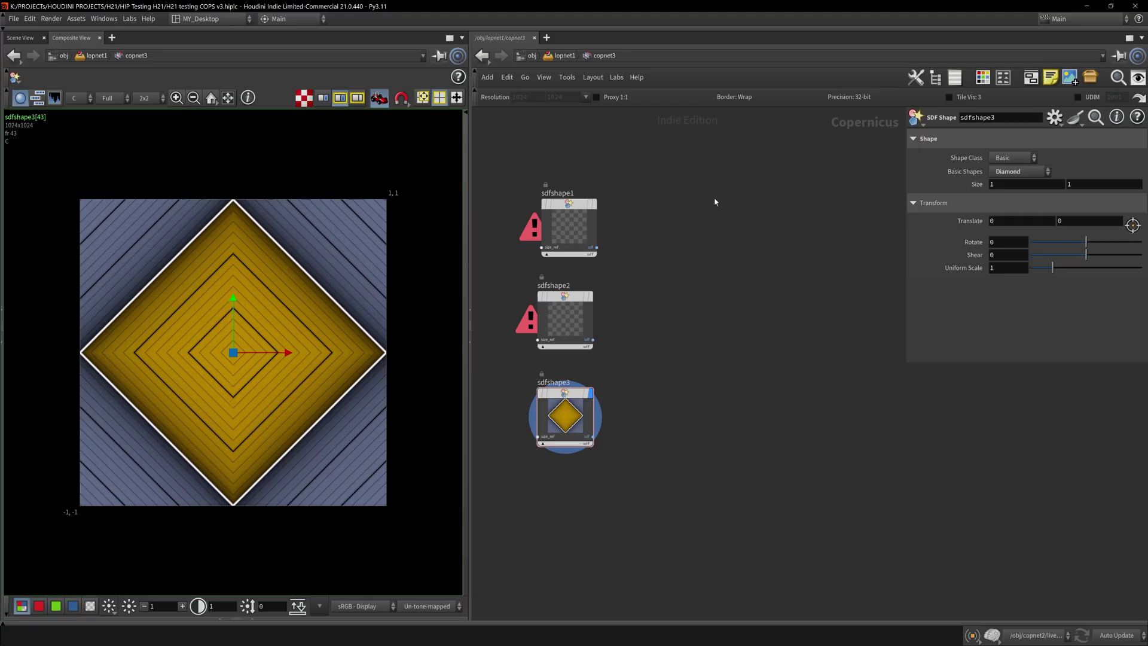
Add a Cable Pack node, connect all three SDF shapes to its inputs and display it
key("Tab")
type("cablep")
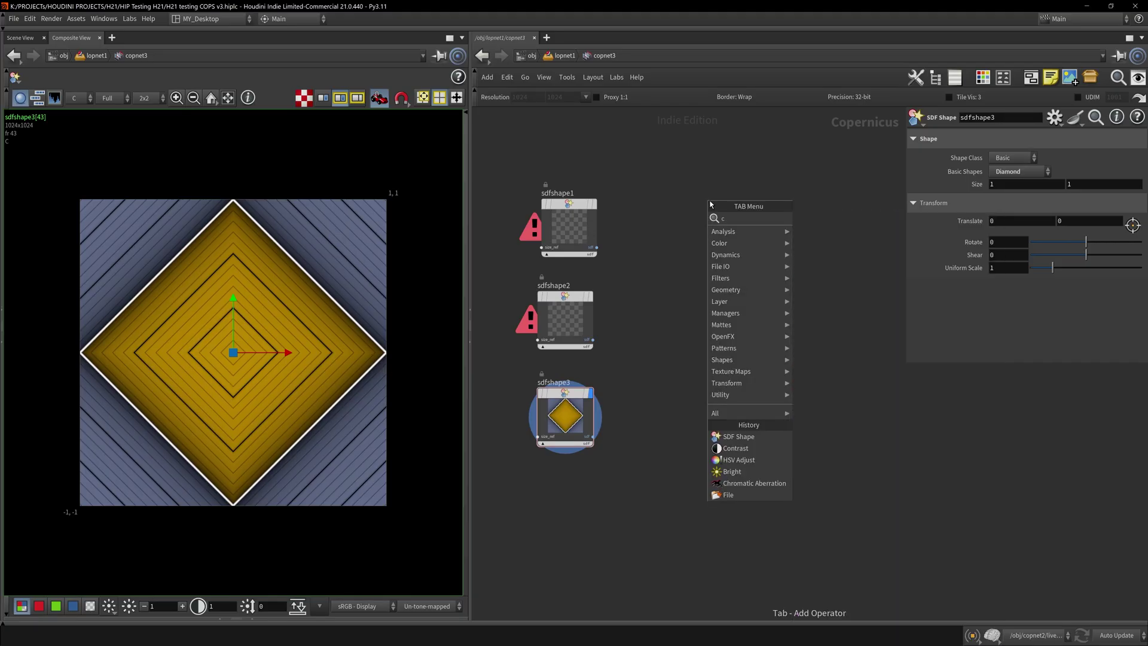
key("Return")
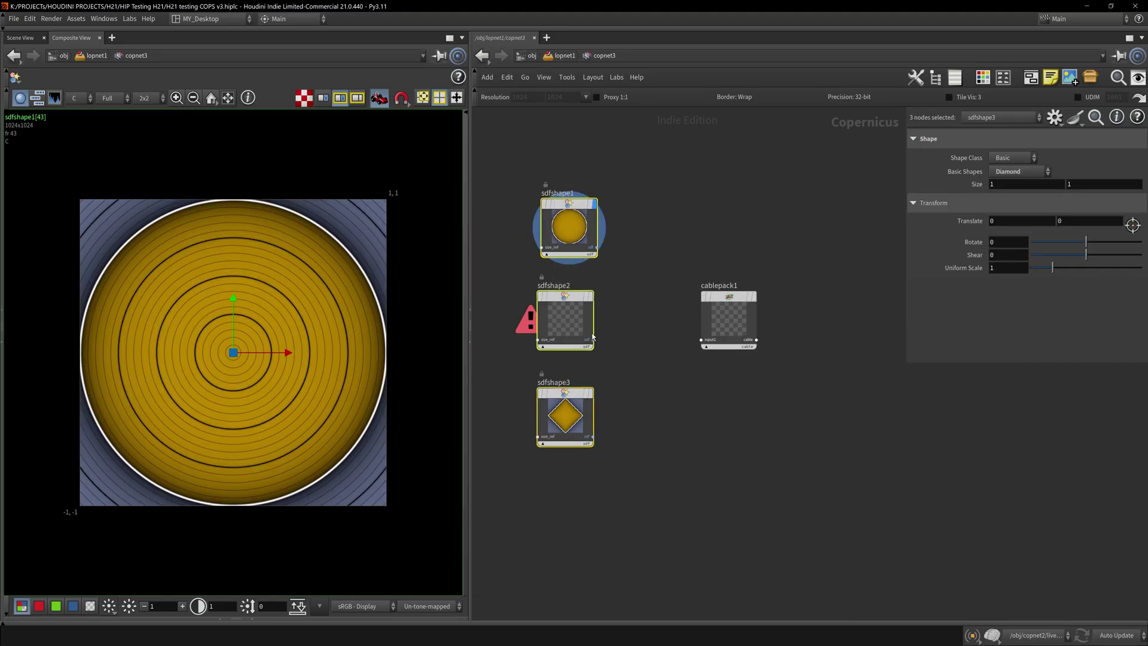
left_click_drag(592, 339, 702, 343)
left_click(742, 349)
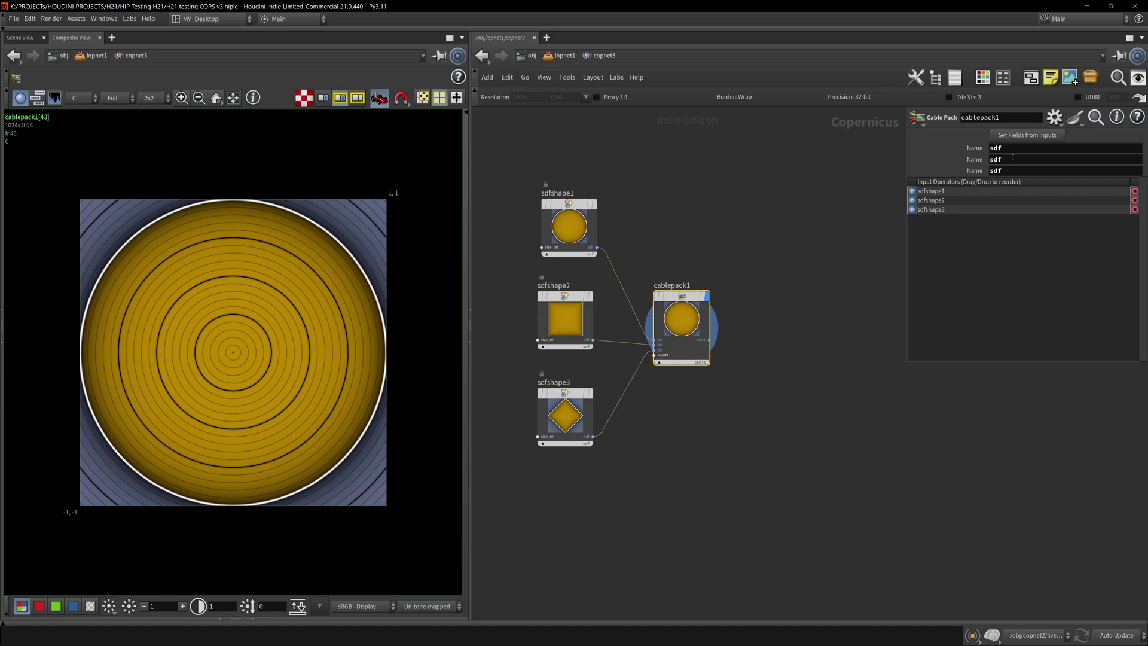
Rename the three SDF Shape nodes circle, rect and diamond to match their shapes
left_click(560, 193)
type("circle")
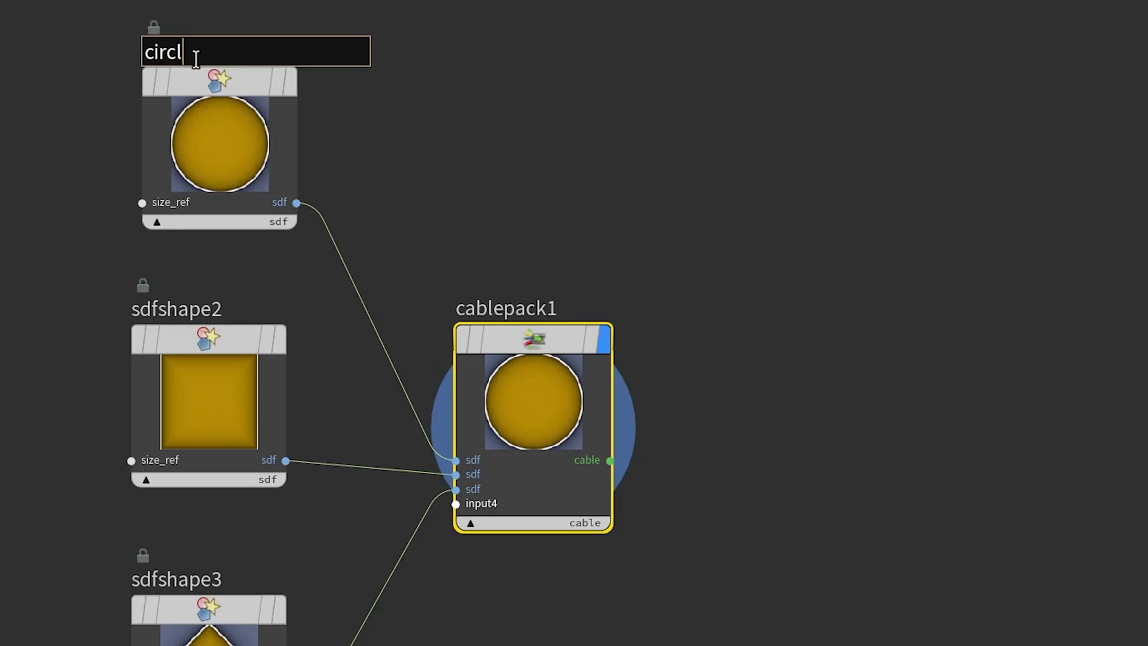
key("Return")
left_click(553, 285)
type("rect")
key("Return")
left_click(553, 383)
type("diamon")
Try to clear the three input names on the Cable Pack node
key("Tab")
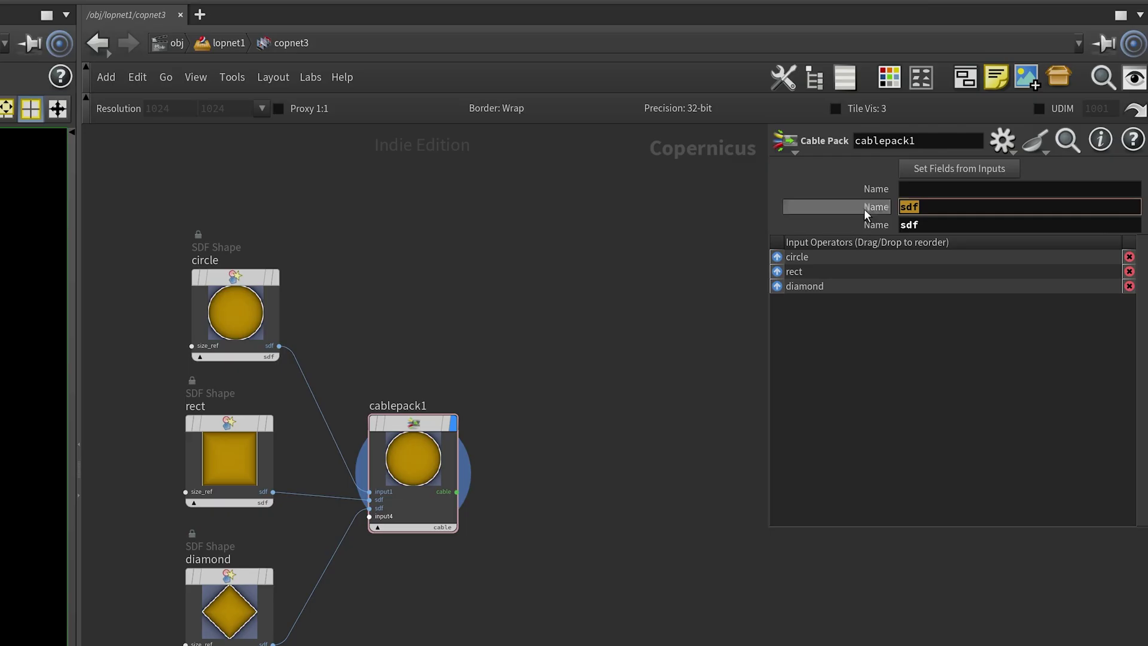
key("BackSpace")
key("Tab")
key("BackSpace")
left_click(970, 171)
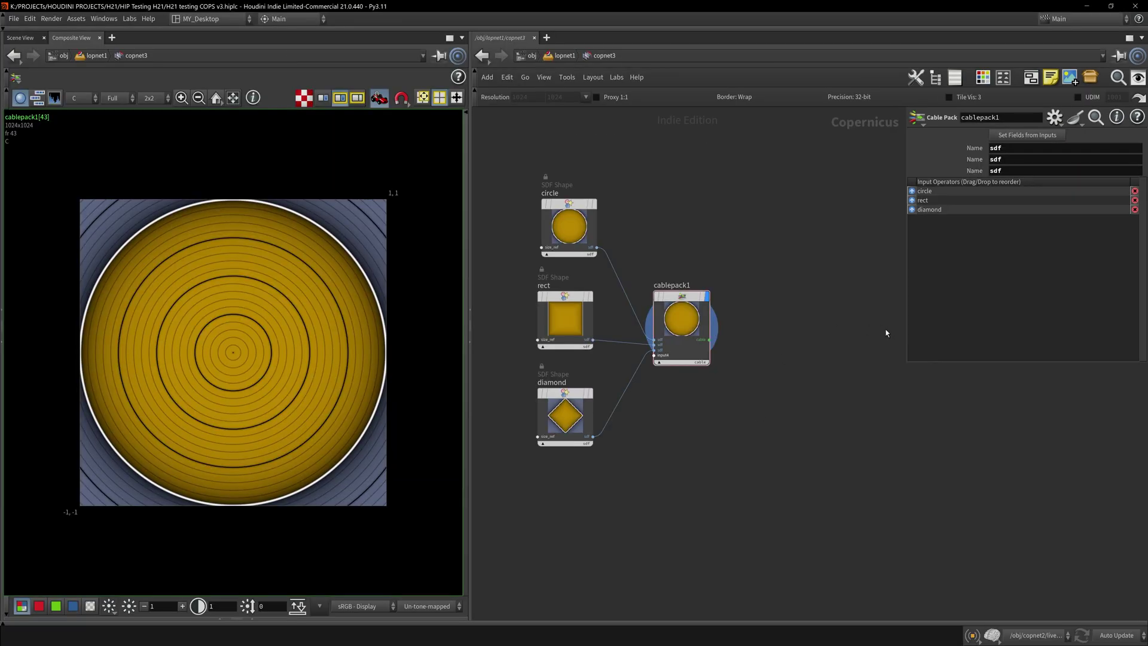
Add a Scatter Shapes node downstream of the Cable Pack node
middle_click_drag(824, 395, 823, 504)
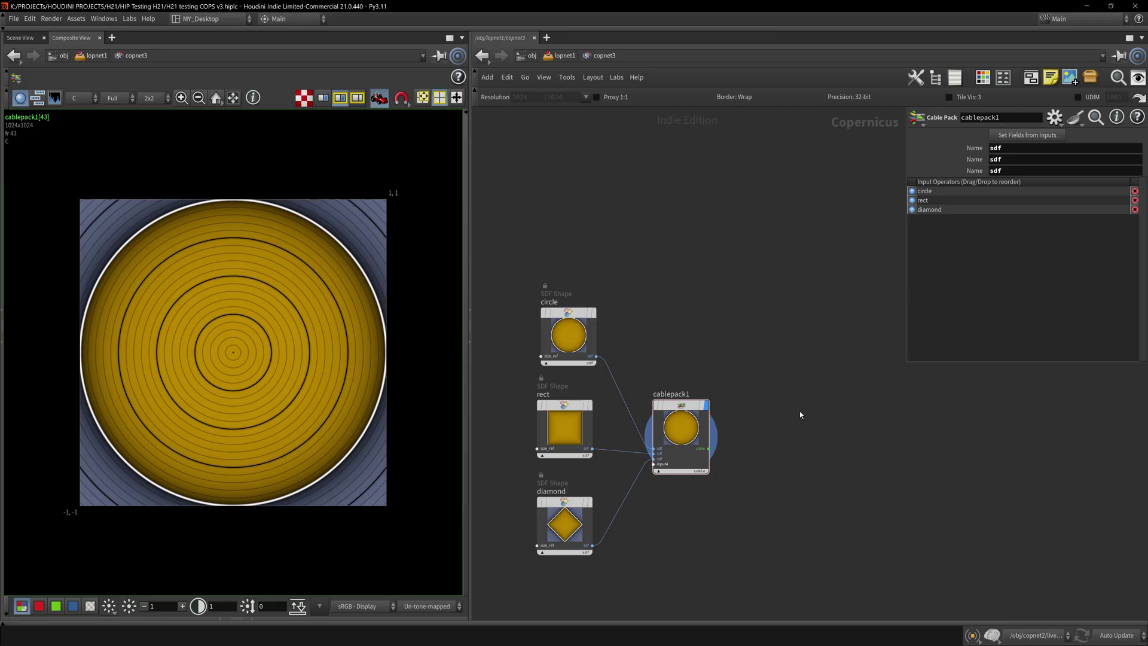
key("Tab")
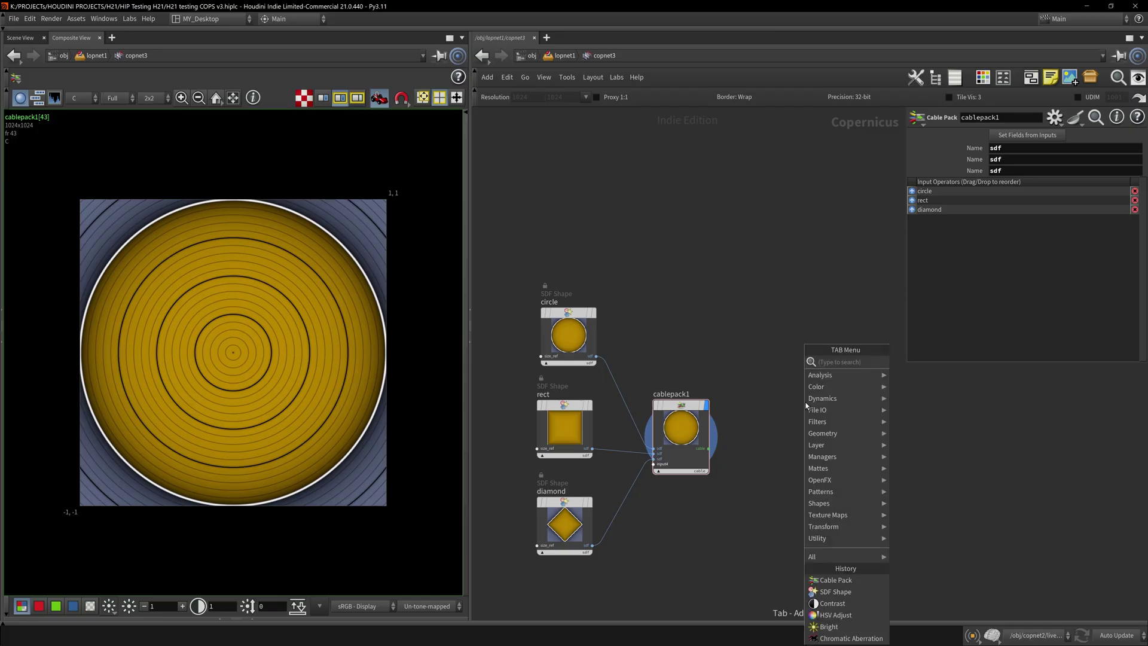
type("shape s")
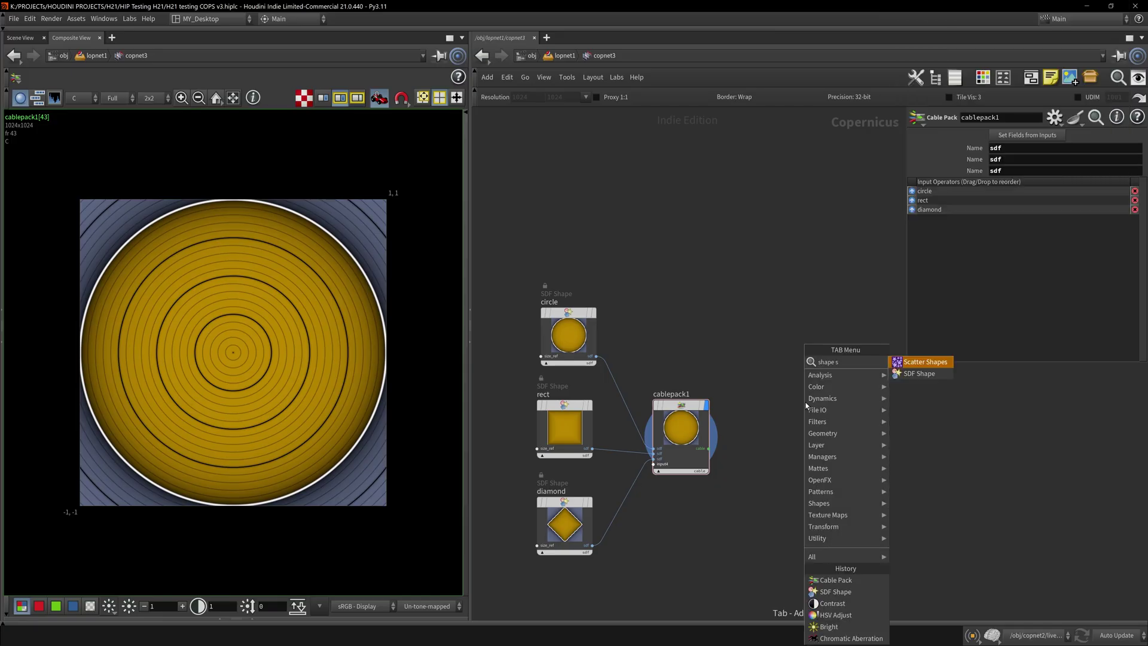
key("Return")
left_click(807, 407)
scroll(813, 430, "up", 5)
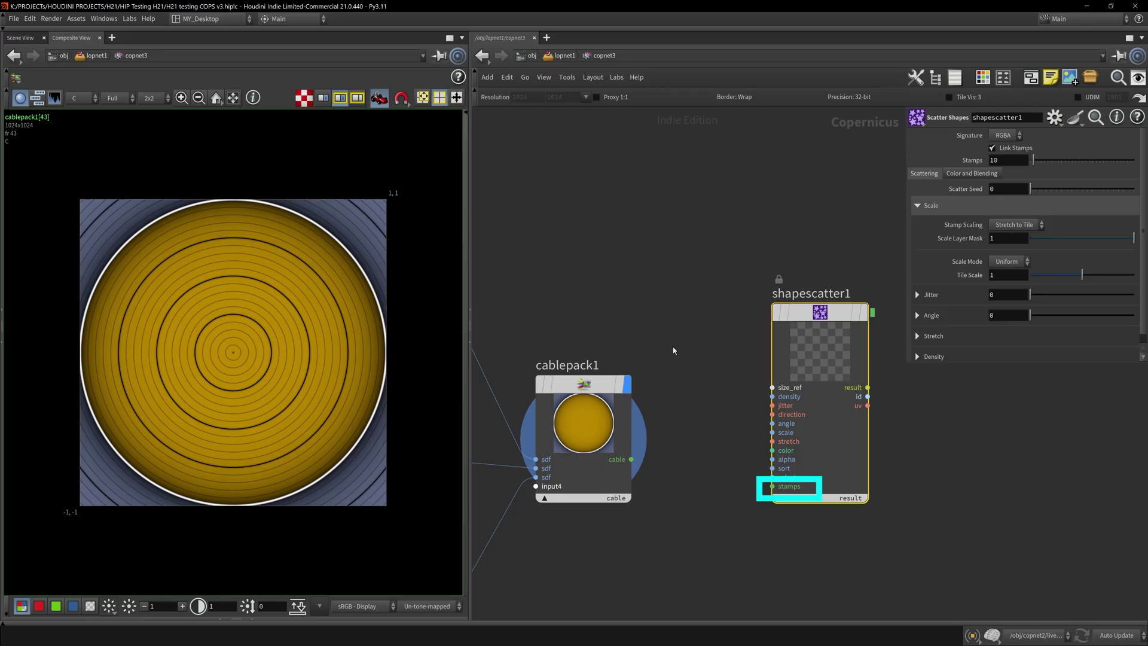
Connect the Cable Pack output to the Scatter Shapes stamps input, display the scatter and set Stamps to 15
left_click(631, 459)
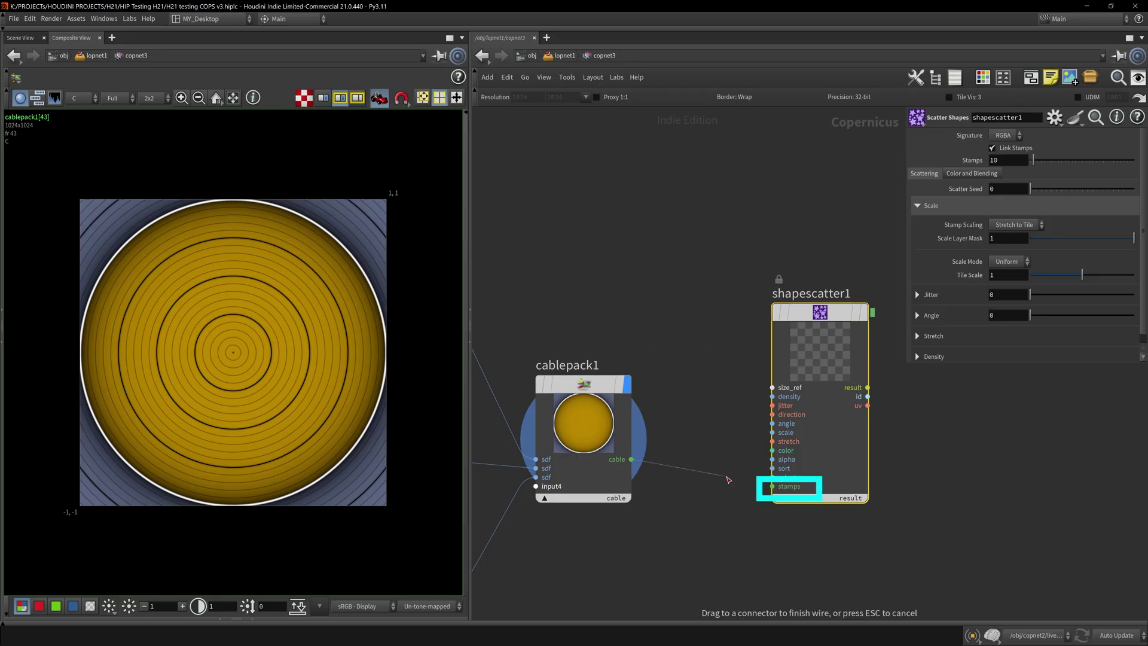
left_click(772, 486)
left_click(905, 436)
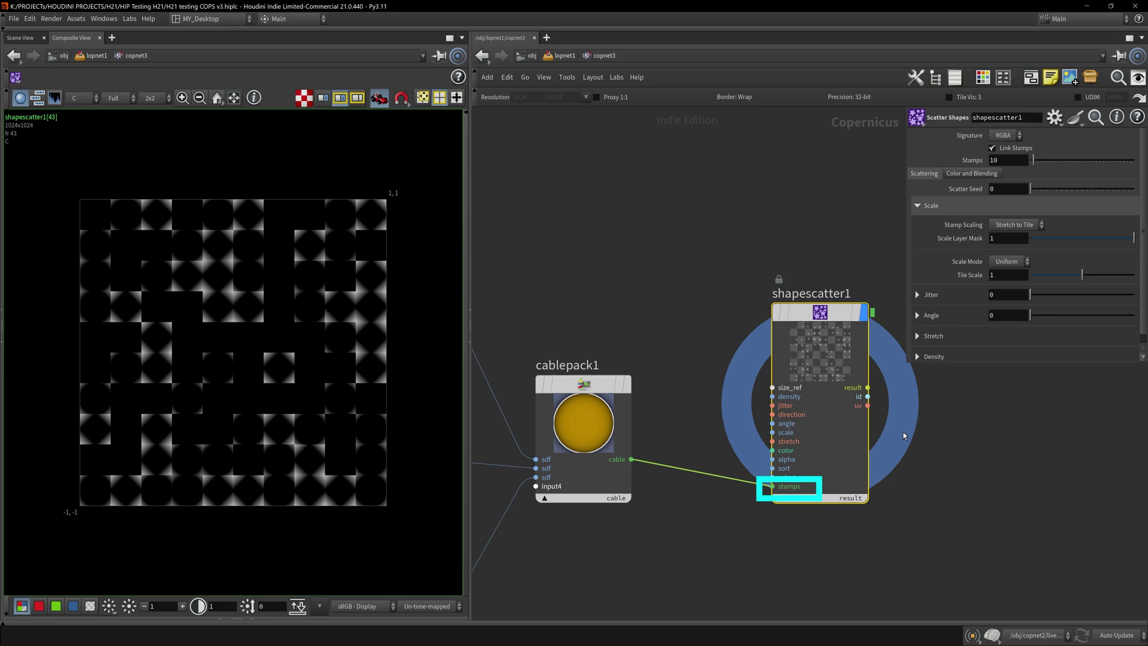
mouse_move(1043, 165)
left_mouse_down()
mouse_move(1073, 162)
mouse_move(1036, 163)
left_mouse_up()
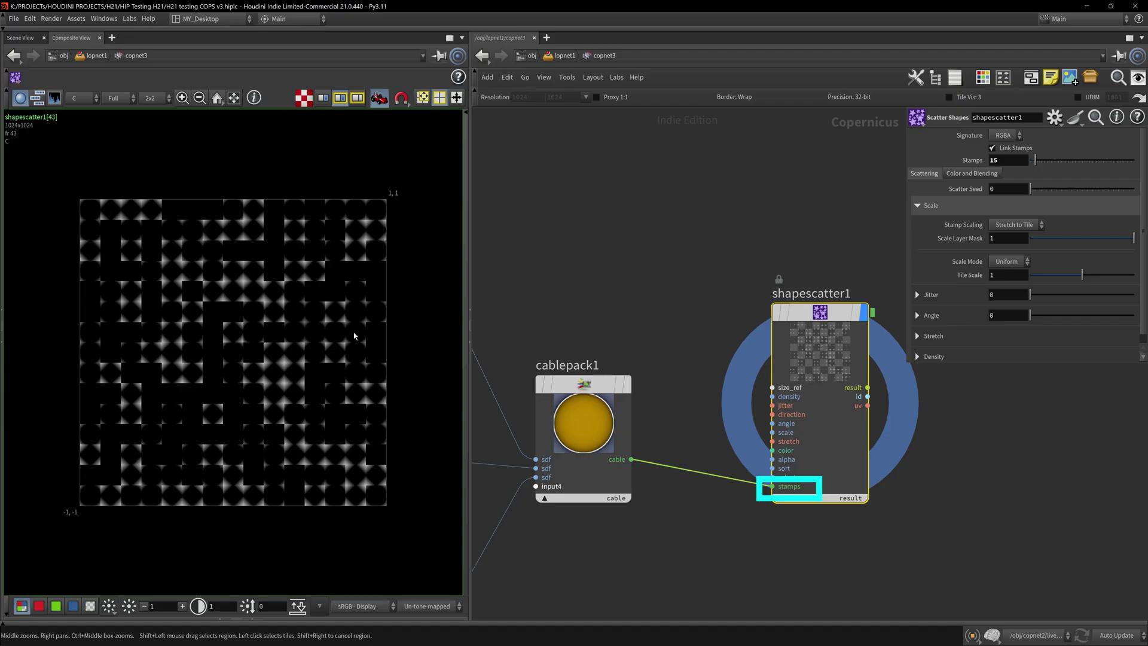
Insert an SDF to Mono node on the wire between the Cable Pack and Scatter Shapes nodes
key("Tab")
type("sdf m")
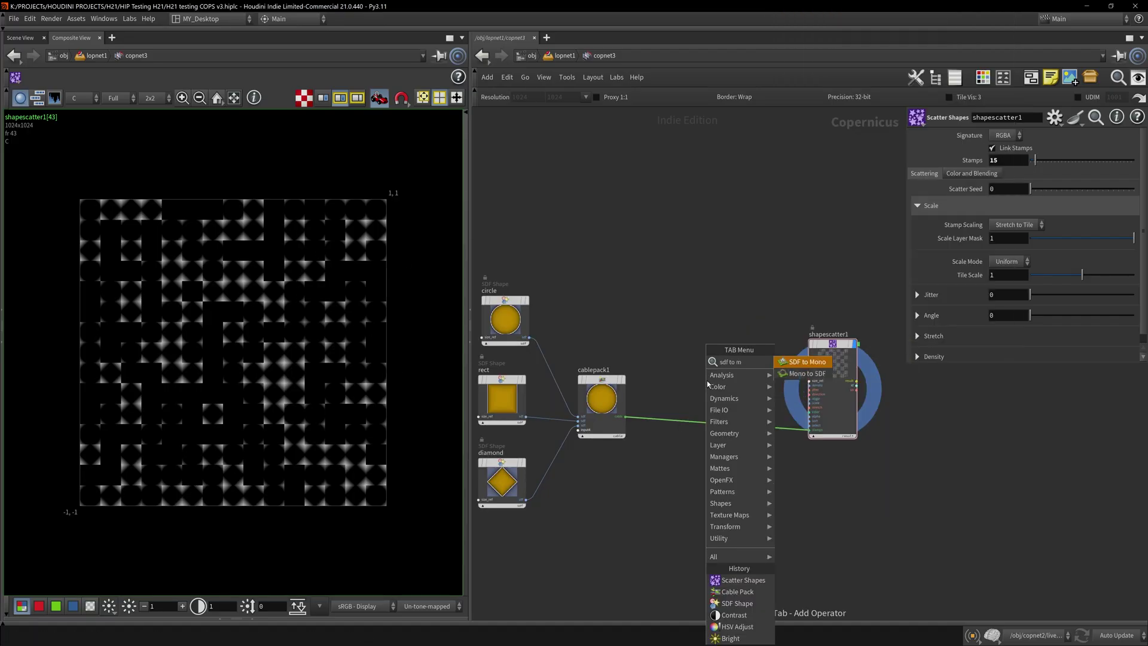
key("Return")
left_click(692, 392)
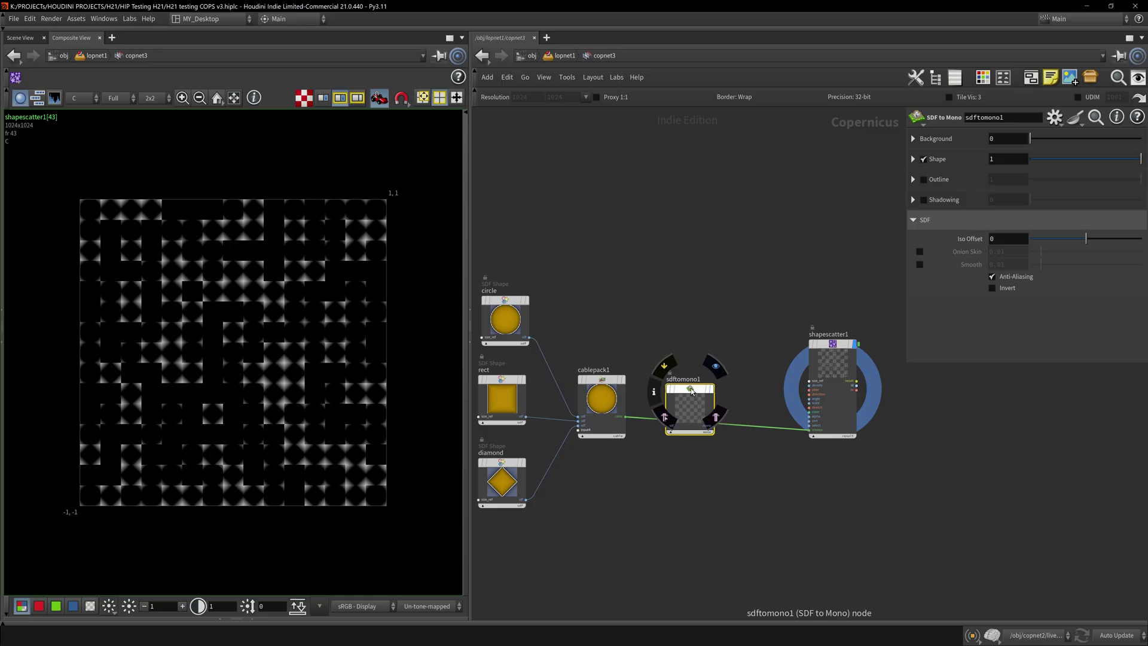
mouse_move(696, 416)
left_mouse_down()
mouse_move(685, 396)
mouse_move(703, 398)
left_mouse_up()
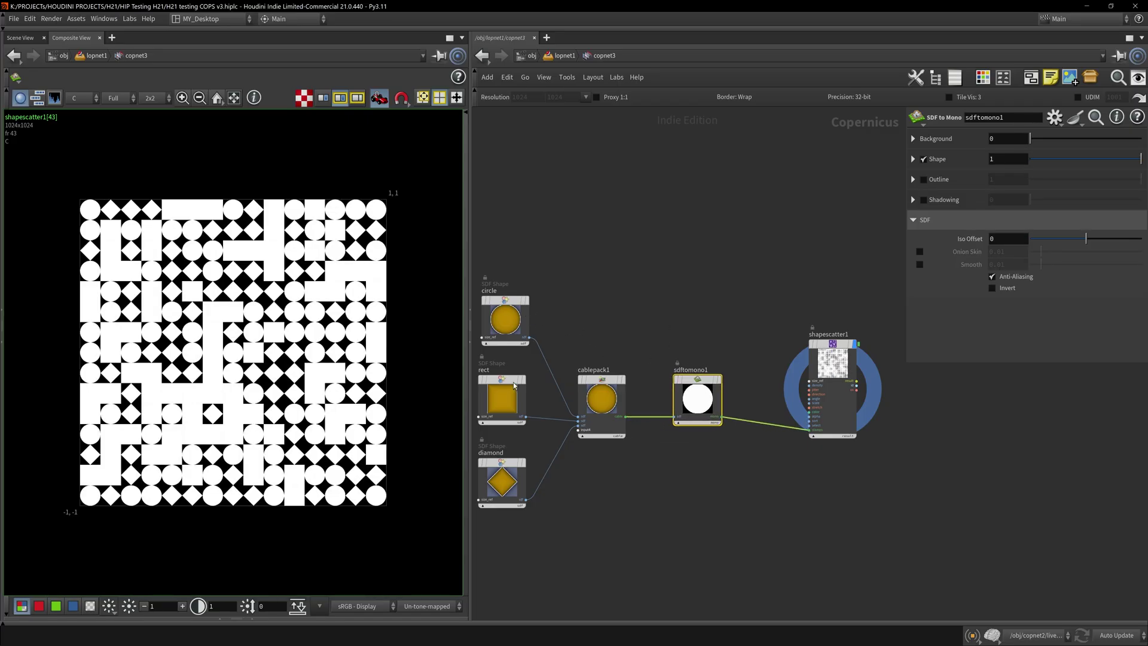
Tidy the layout by lining up the Cable Pack, SDF to Mono and Scatter Shapes nodes along their wires
middle_click_drag(513, 316, 553, 303)
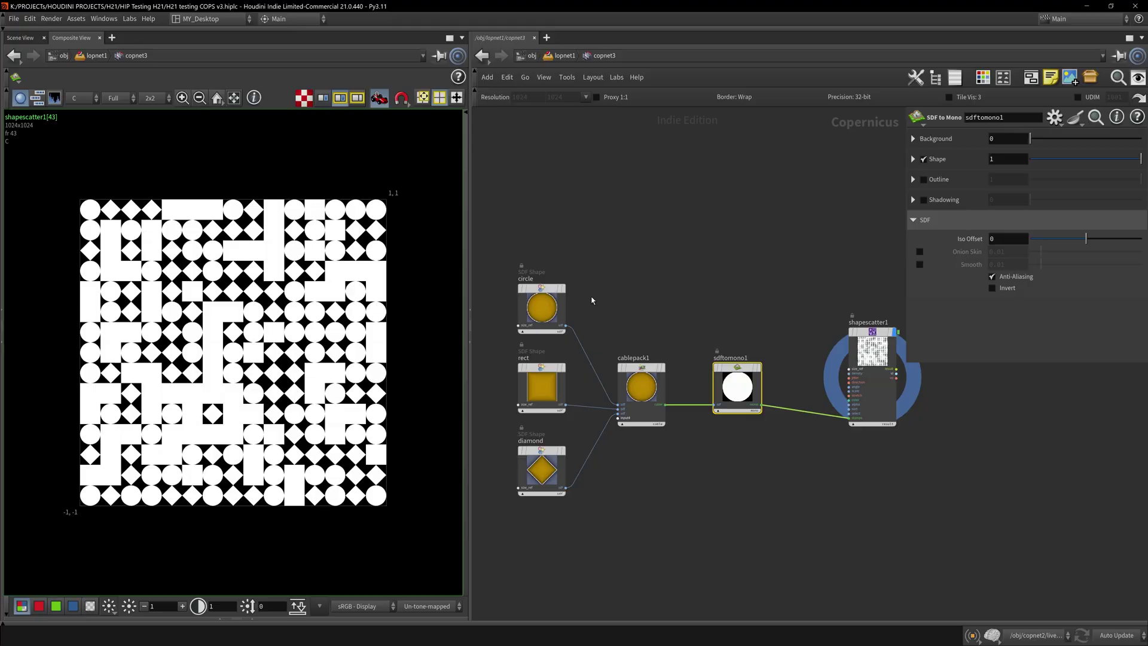
left_click(641, 392)
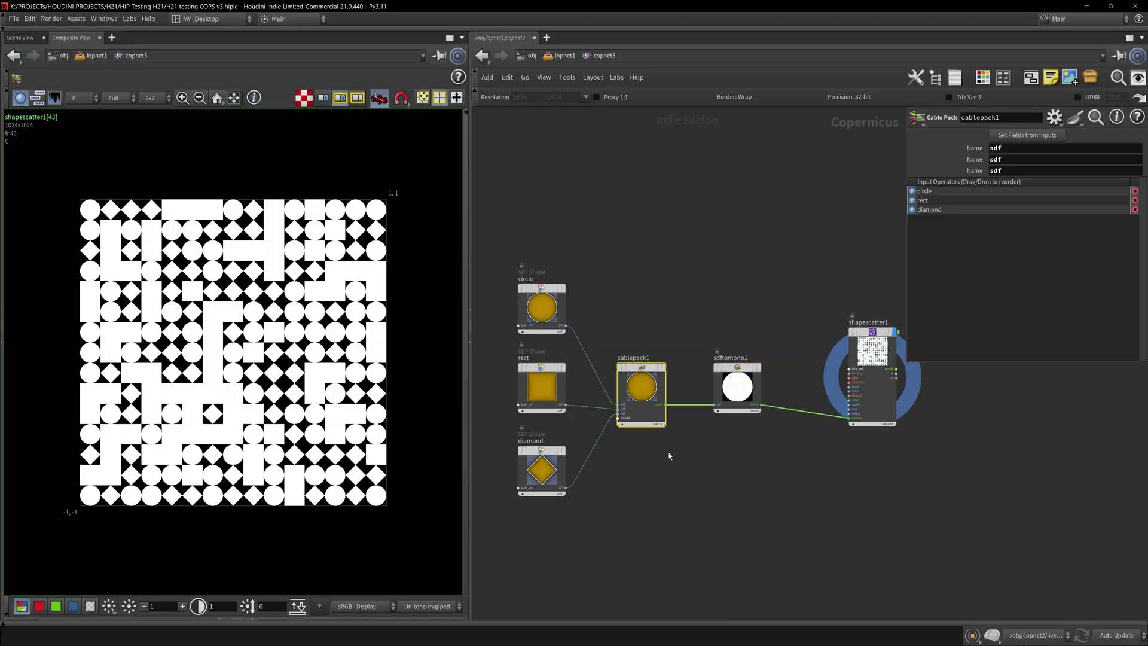
left_click_drag(727, 381, 703, 382)
left_click_drag(650, 410, 637, 417)
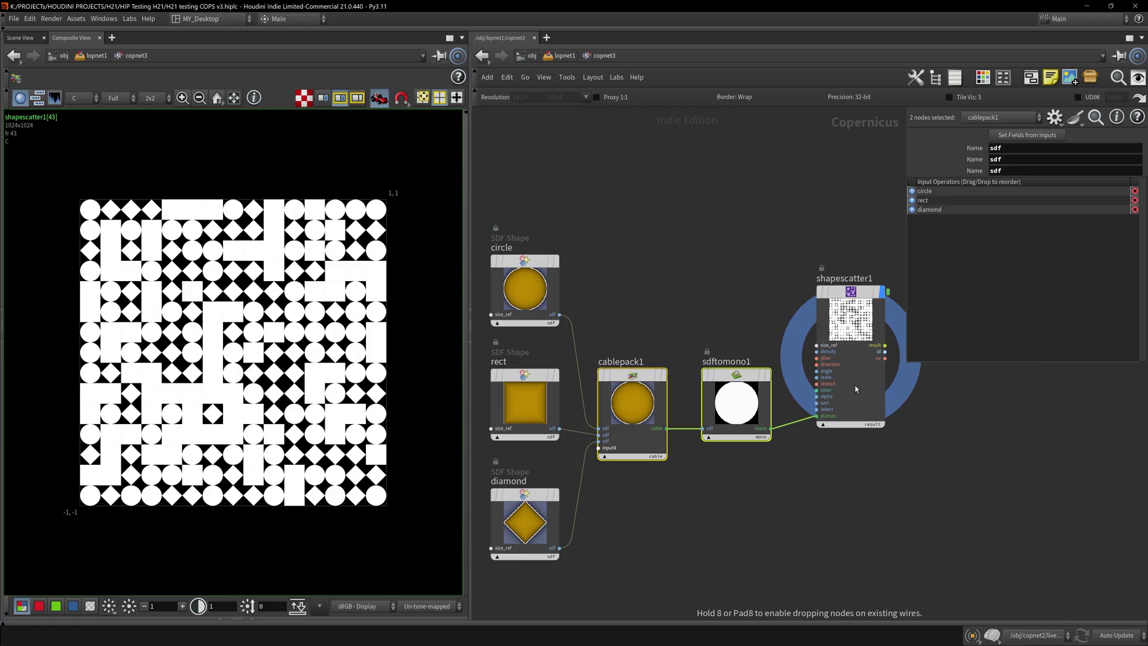
left_click_drag(856, 389, 861, 403)
left_click(852, 395)
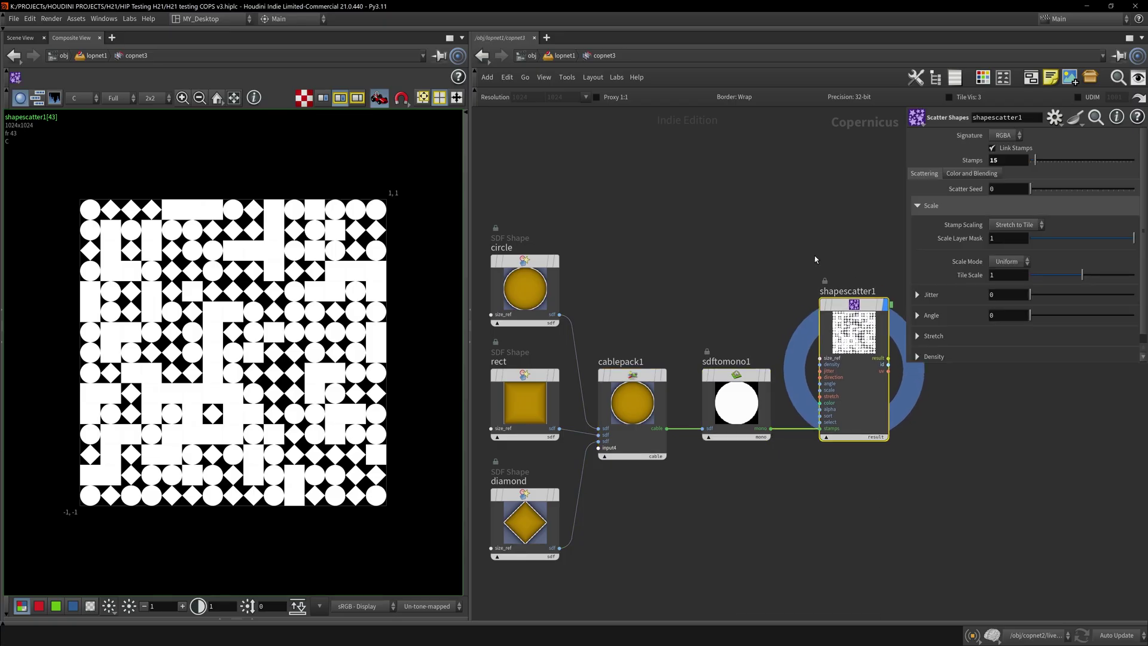
Add a Ramp Mono node above the chain and connect its output to the Scatter Shapes density input
middle_click_drag(797, 255, 803, 289)
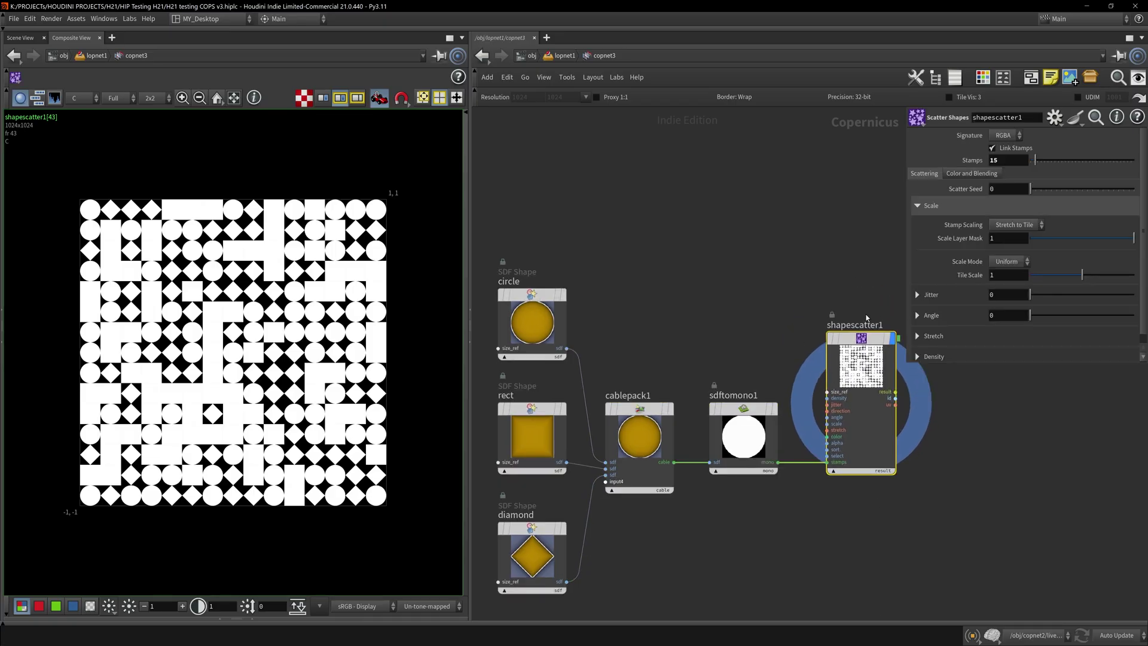
scroll(859, 402, "up", 2)
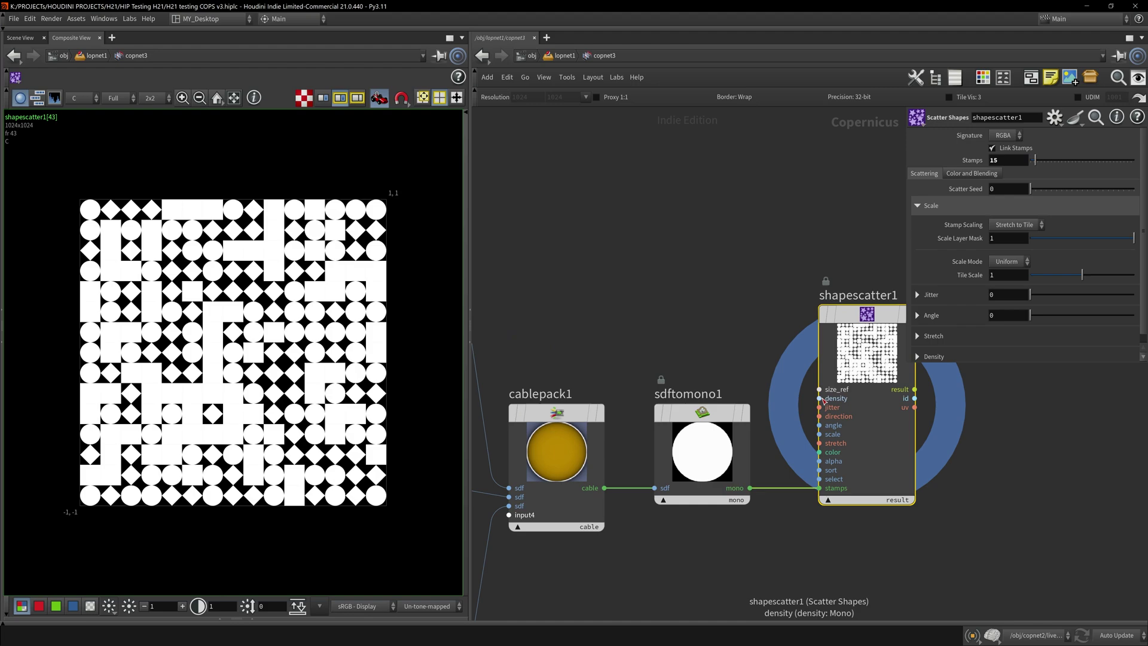
middle_click_drag(824, 400, 819, 446)
key("Tab")
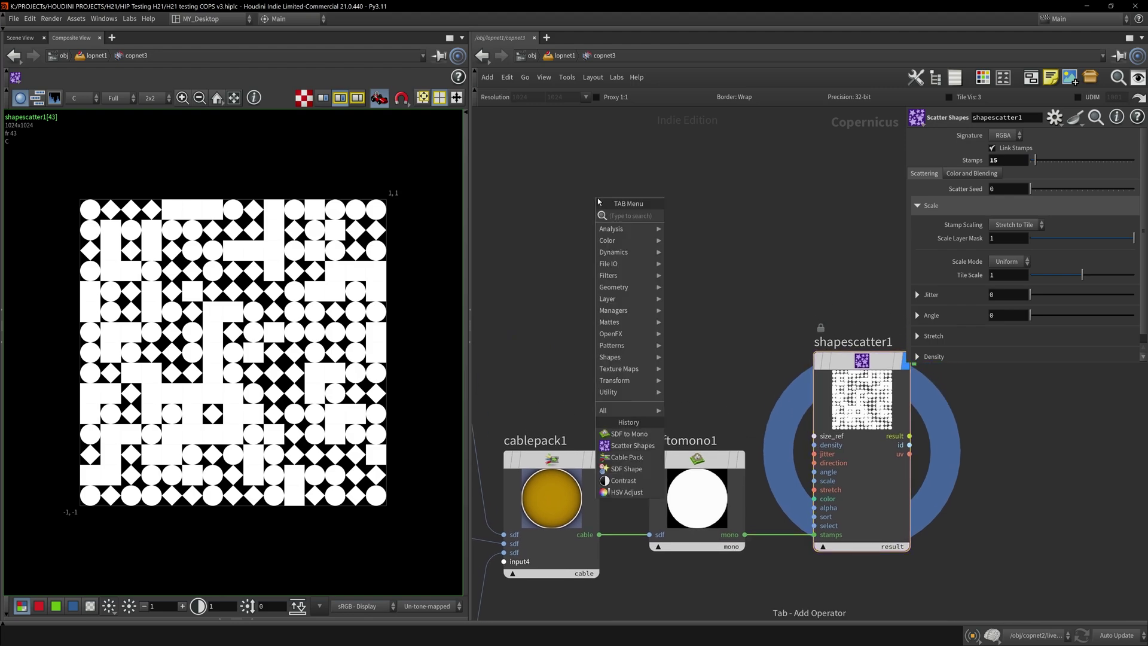
type("ramp")
key("Return")
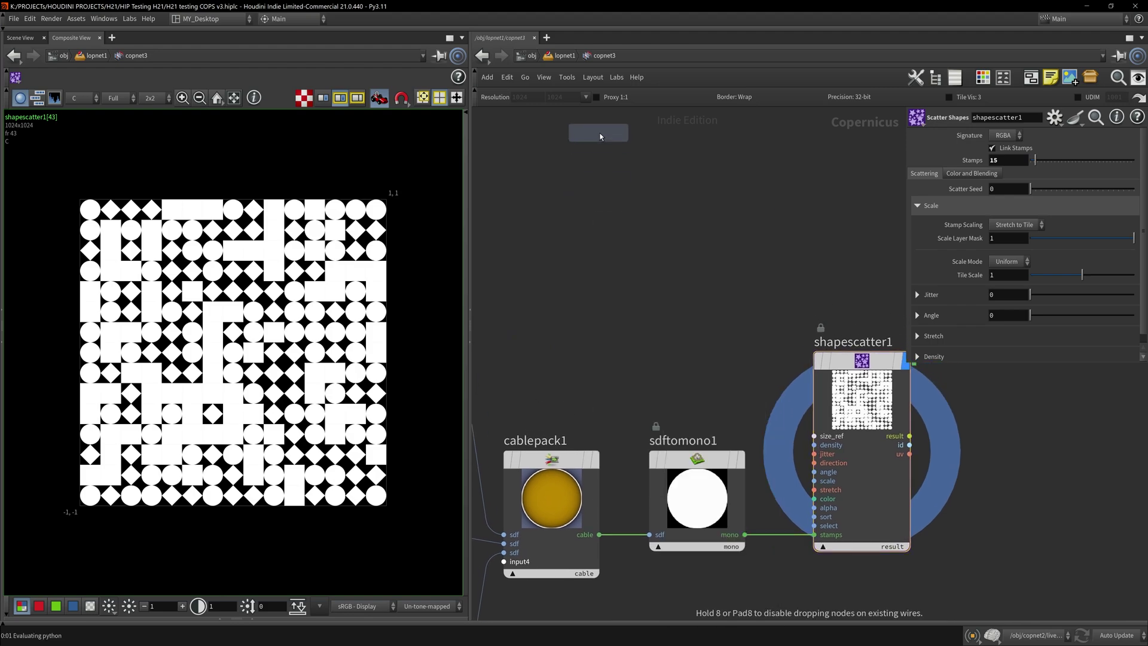
left_click(601, 137)
left_click_drag(603, 137, 611, 195)
left_click_drag(674, 266, 814, 444)
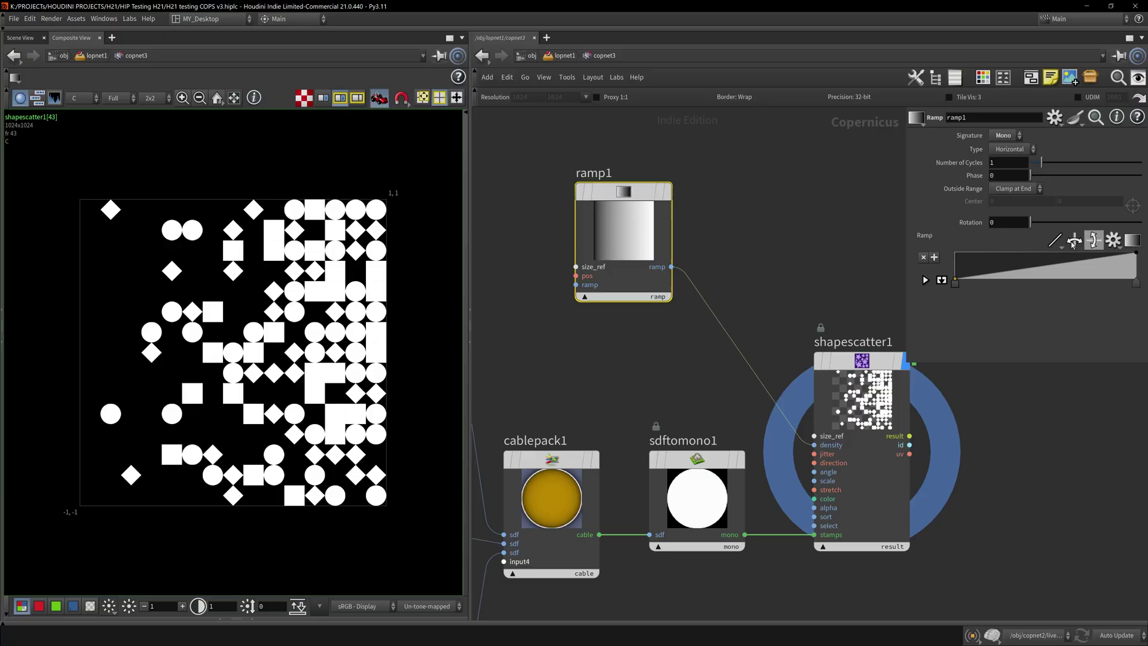
Reverse the ramp's gradient and set the Scatter Shapes node's Stamps to 30
left_click(1075, 242)
left_click(861, 382)
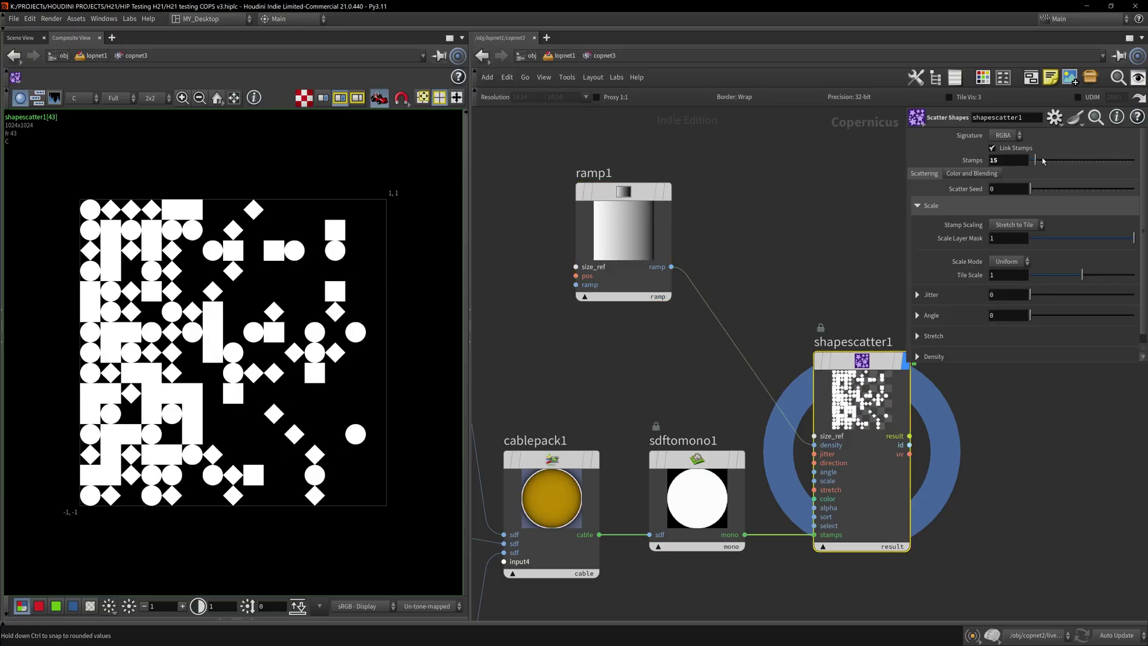
left_click_drag(1044, 161, 1060, 161)
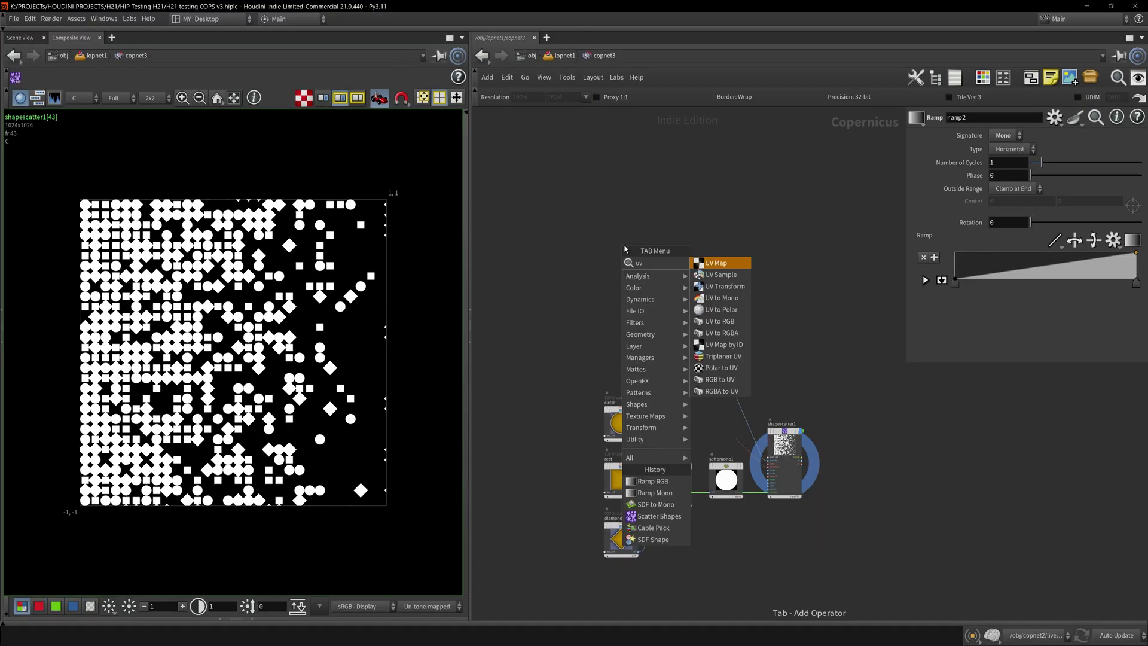
Add a UV Map node below the ramp and connect its uv output to the Scatter Shapes direction input
key("Return")
left_click(626, 281)
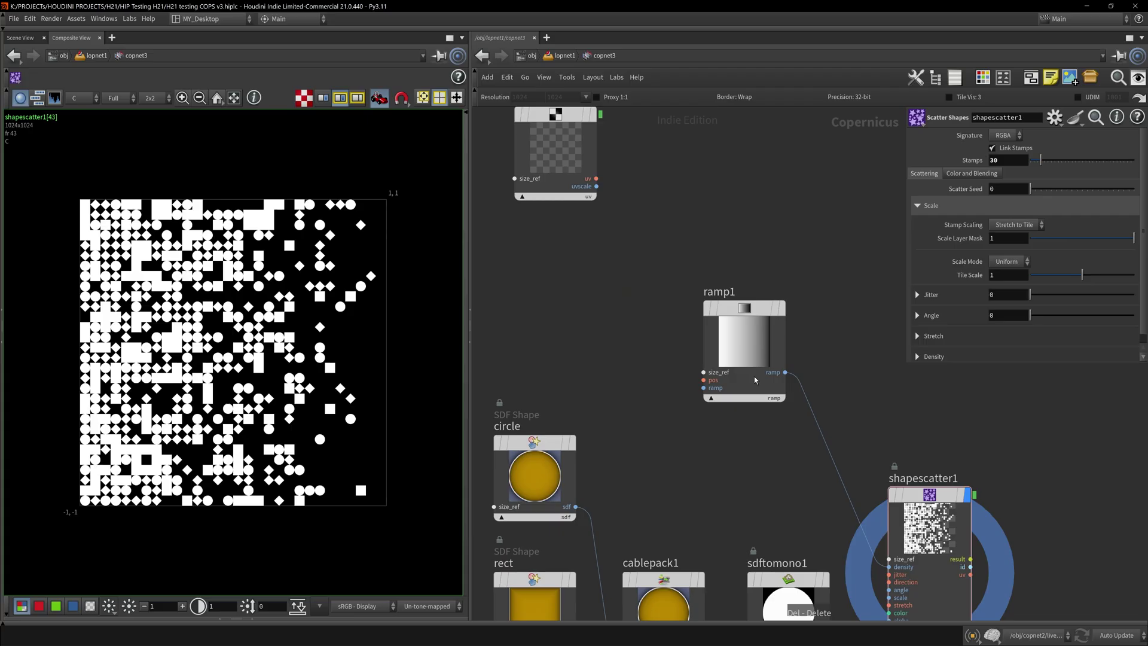
left_click_drag(755, 376, 746, 276)
left_click_drag(556, 156, 731, 381)
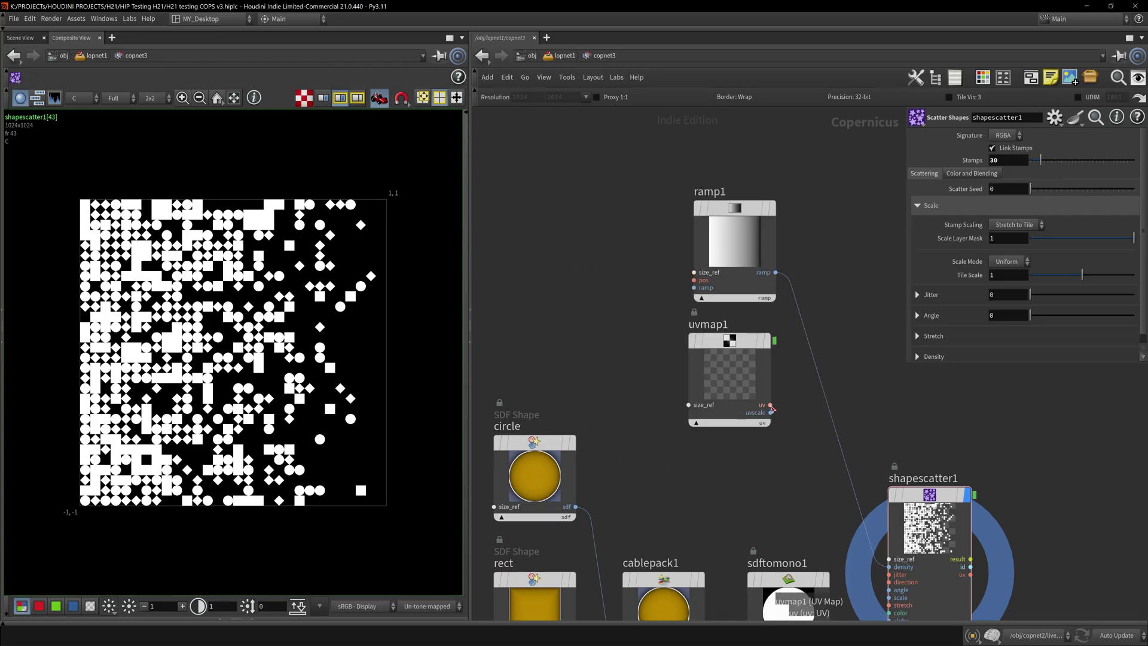
left_click(771, 405)
left_click(818, 469)
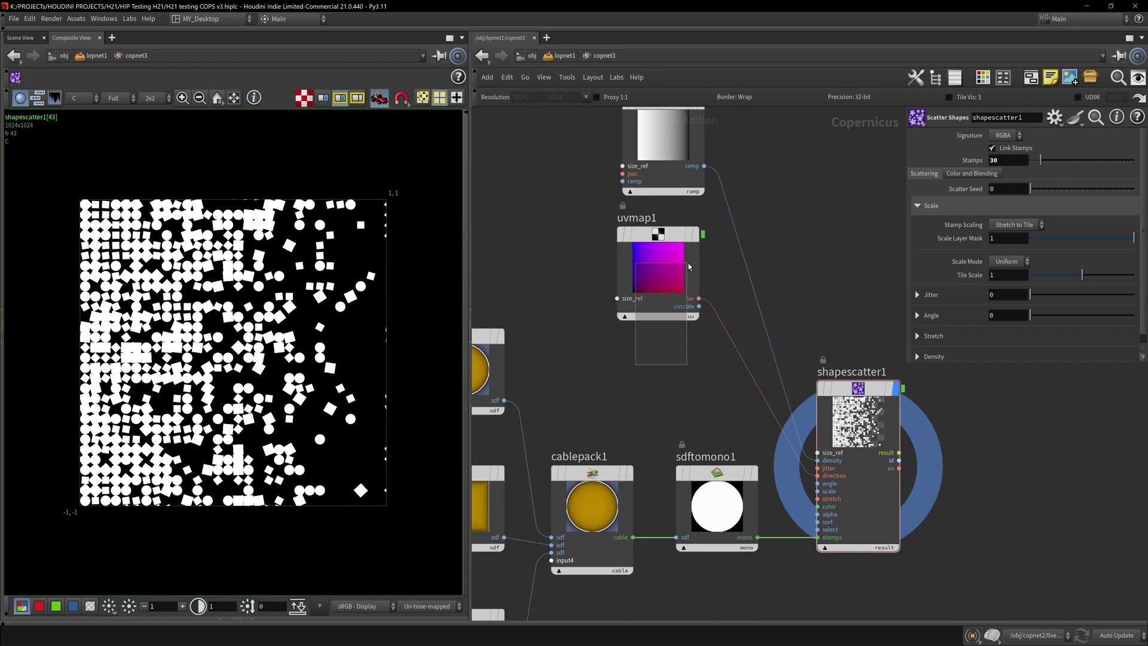
Adjust the V Shift of the UV Map node that drives the Scatter Shapes direction
left_click(658, 269)
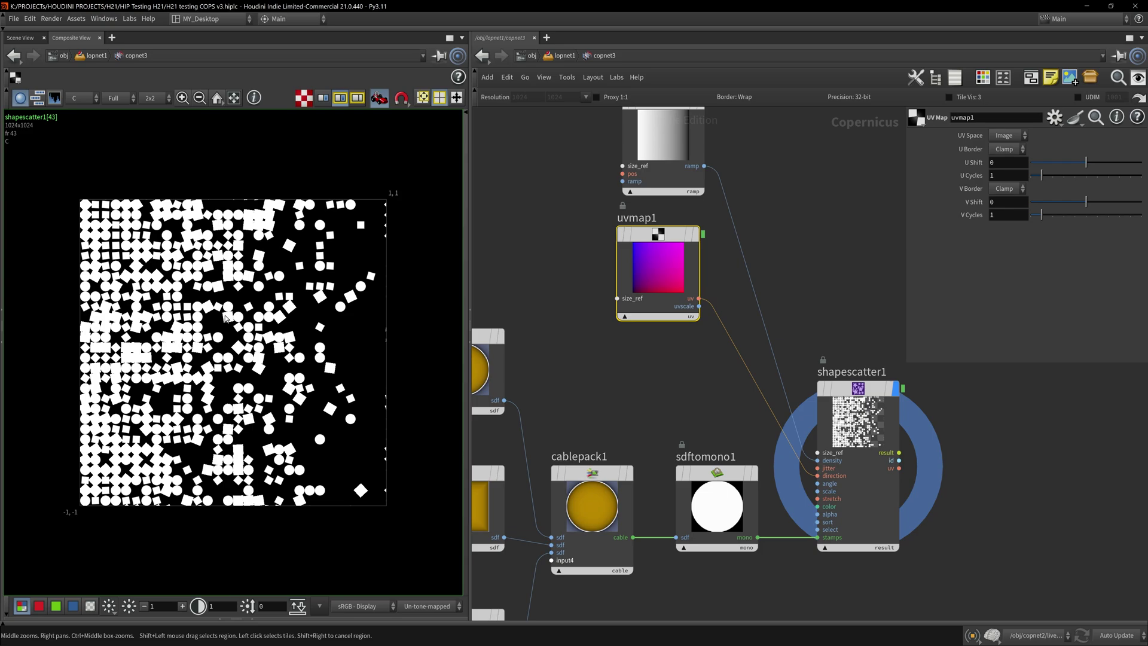
mouse_move(621, 237)
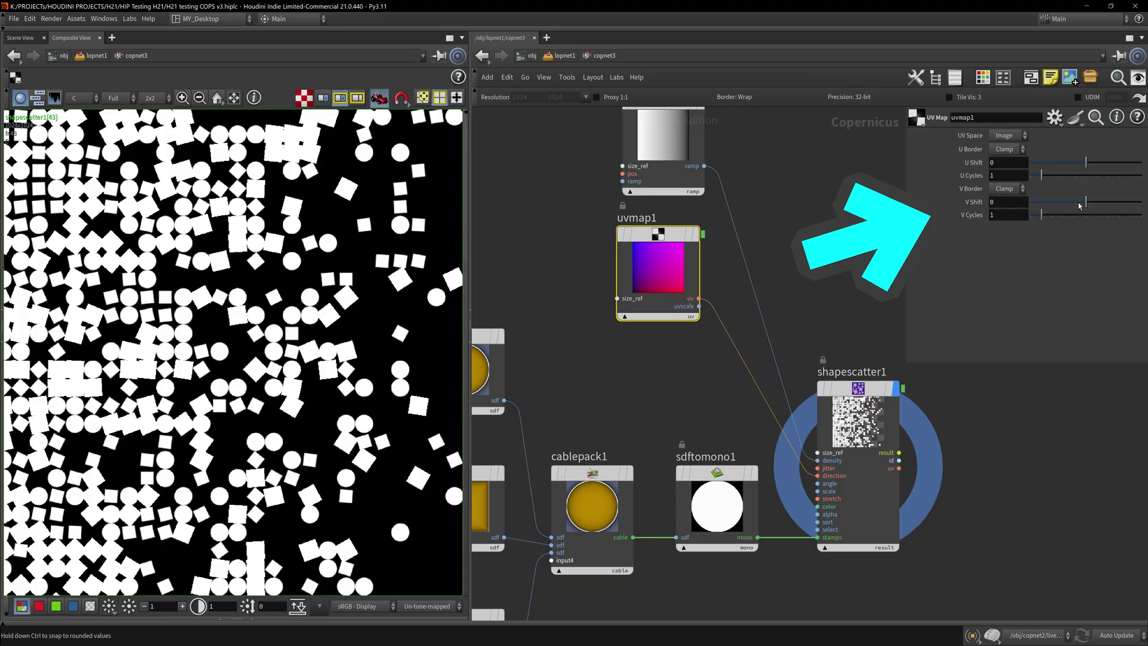
mouse_move(1057, 202)
left_mouse_down()
mouse_move(1038, 204)
mouse_move(1100, 203)
left_mouse_up()
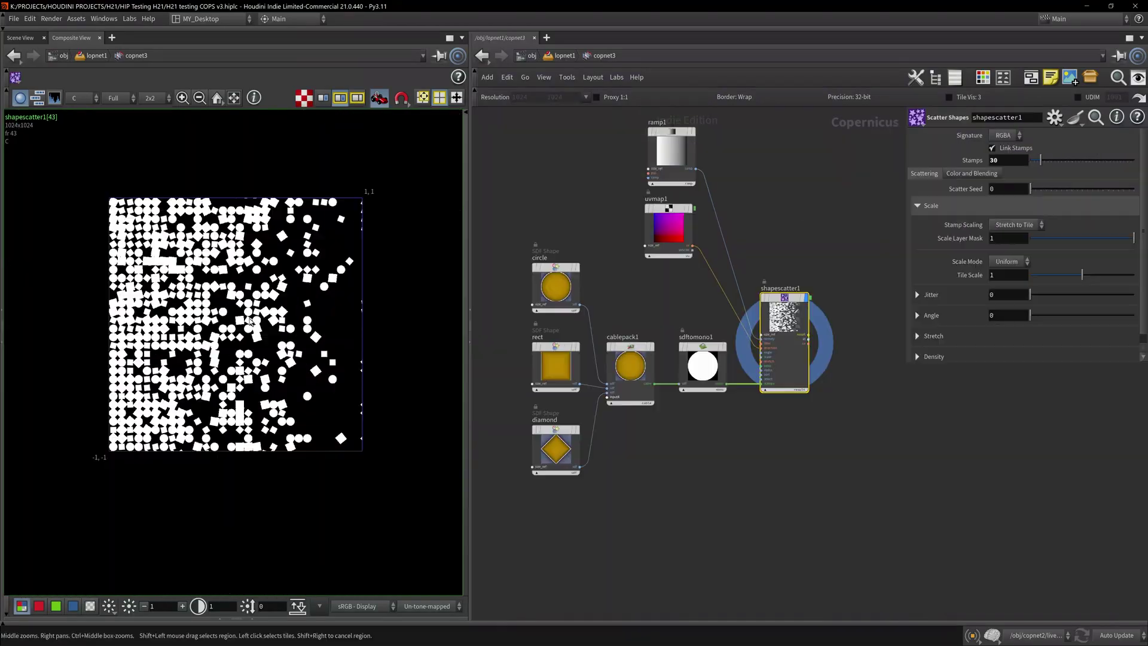
scroll(249, 319, "up", 3)
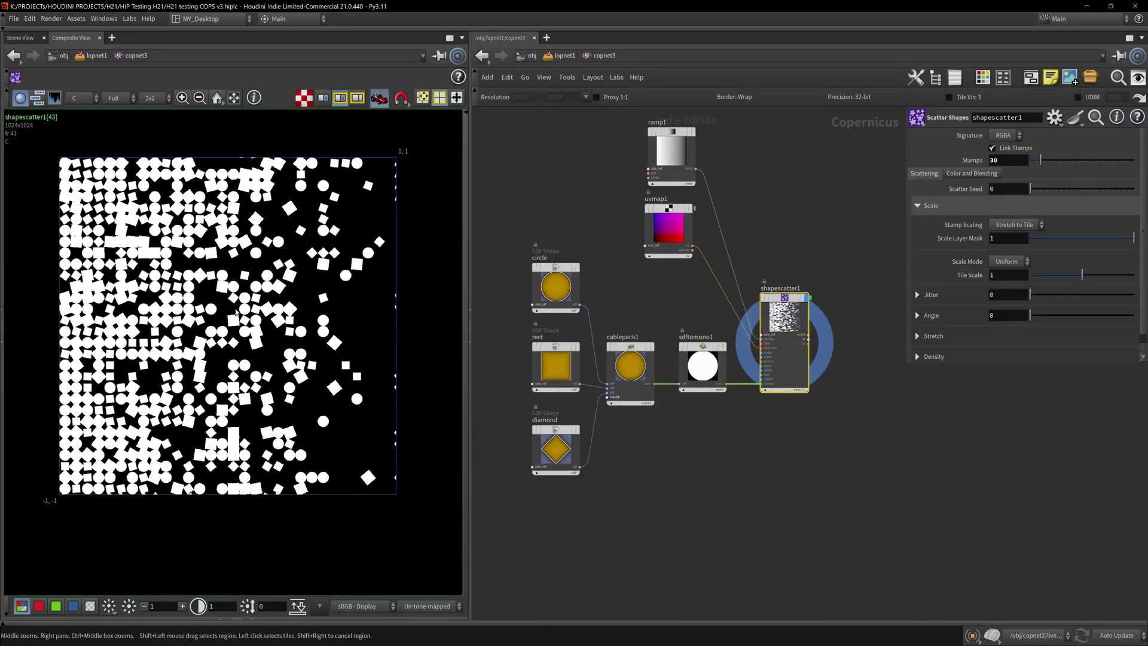
Add a Scatter on Curves node below the Scatter Shapes node
key("Tab")
type("curv")
key("Down")
key("Down")
key("Down")
key("Down")
key("Down")
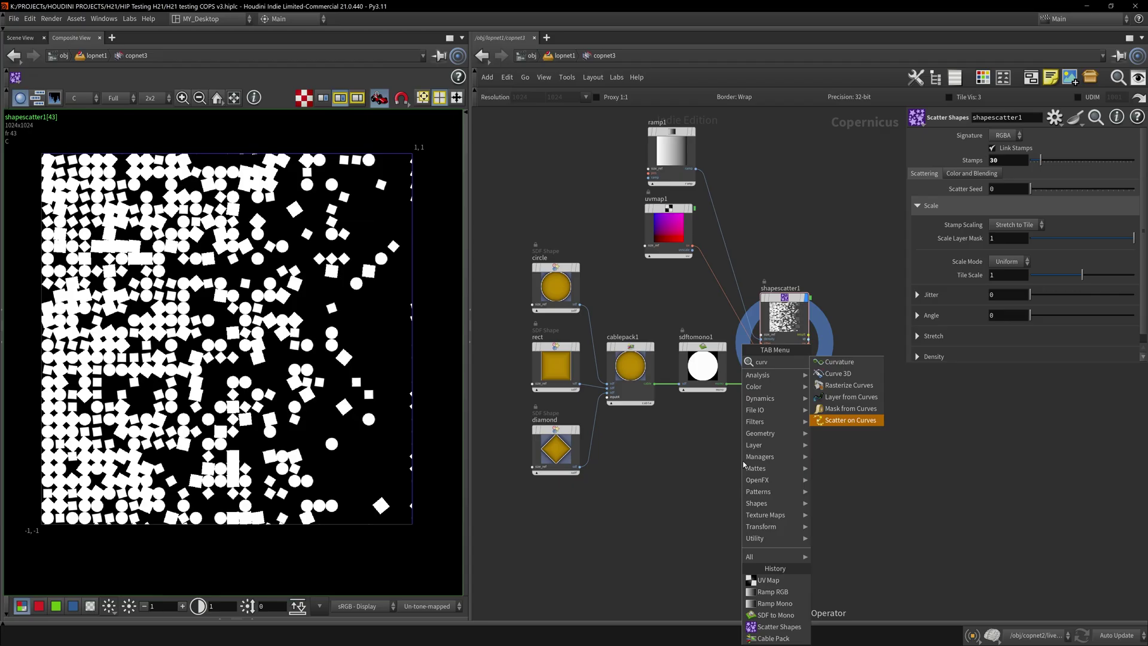
key("Return")
scroll(831, 477, "up", 1)
left_click(771, 537)
middle_click_drag(771, 537, 779, 399)
Connect the SDF to Mono output to the stamps input of Scatter on Curves and display that node
left_click(714, 228)
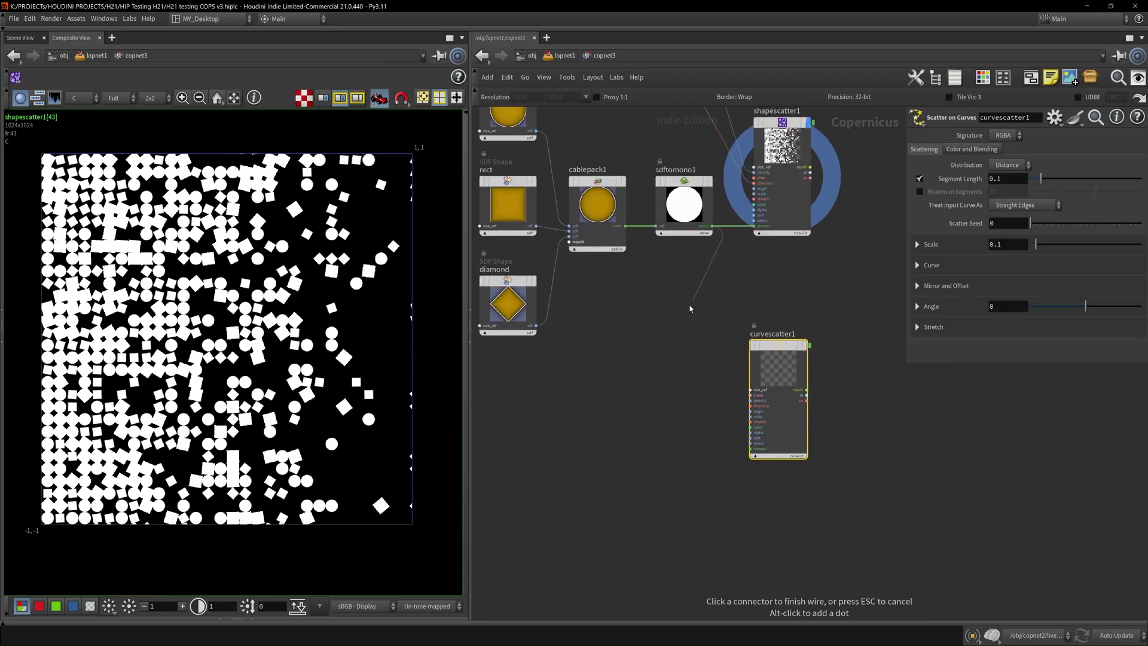
scroll(615, 362, "up", 3)
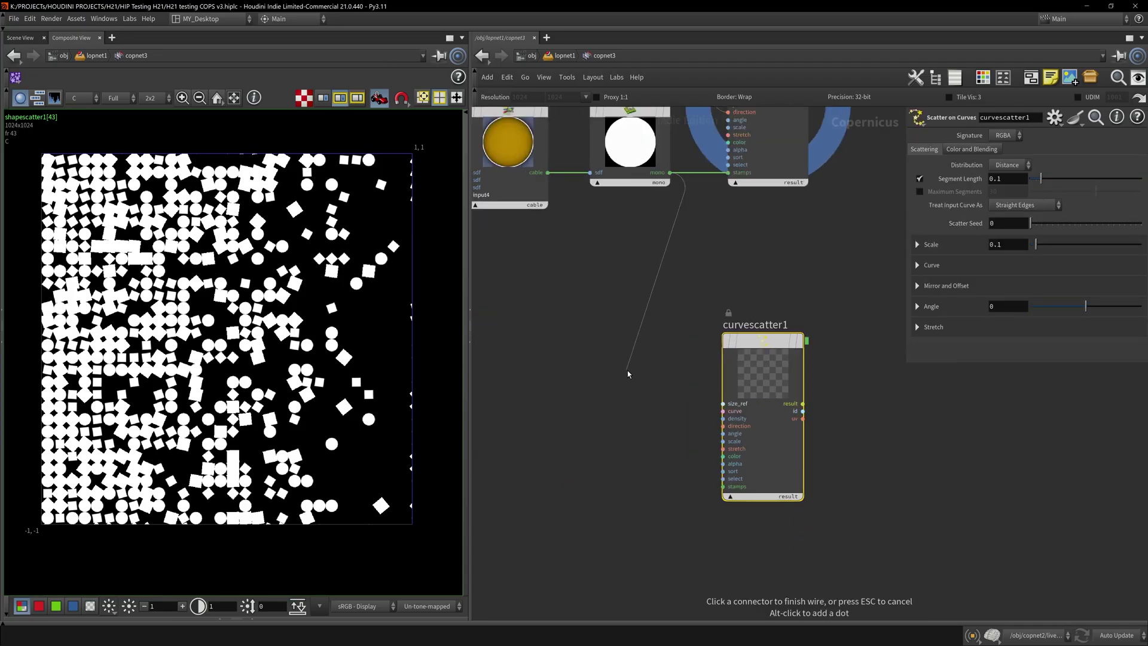
left_click(743, 509)
middle_click_drag(743, 510, 628, 464)
left_click(723, 286)
middle_click_drag(684, 323, 819, 348)
Add a Curve 3D node beside Scatter on Curves and connect its curves output to the curve input
key("Tab")
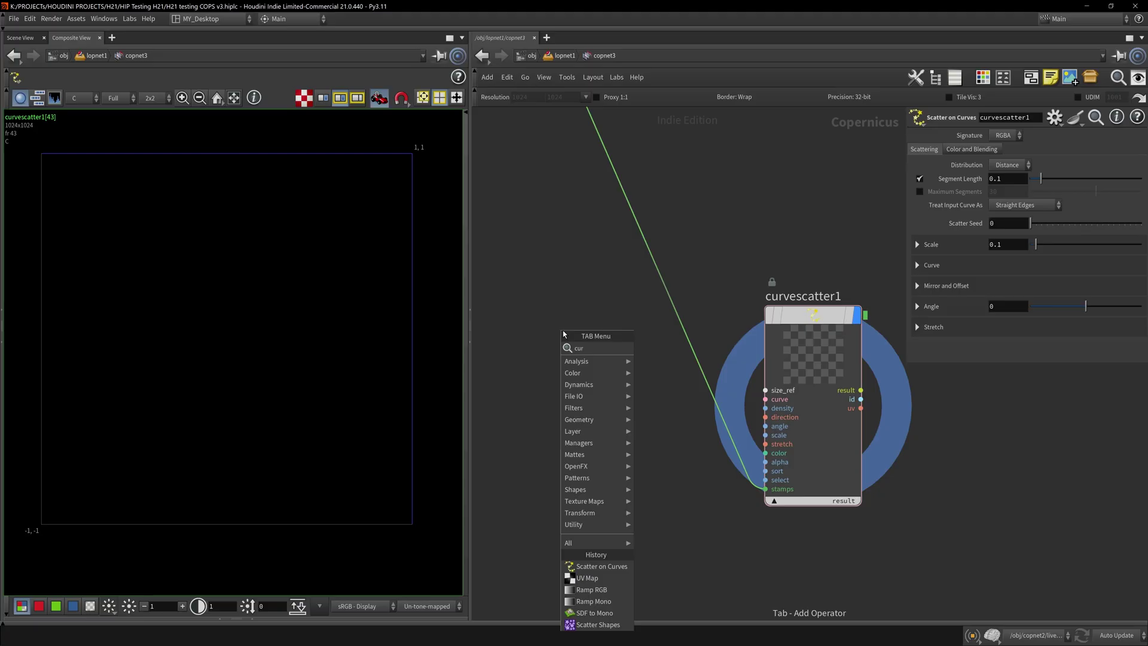
type("curve")
key("Return")
left_click(562, 330)
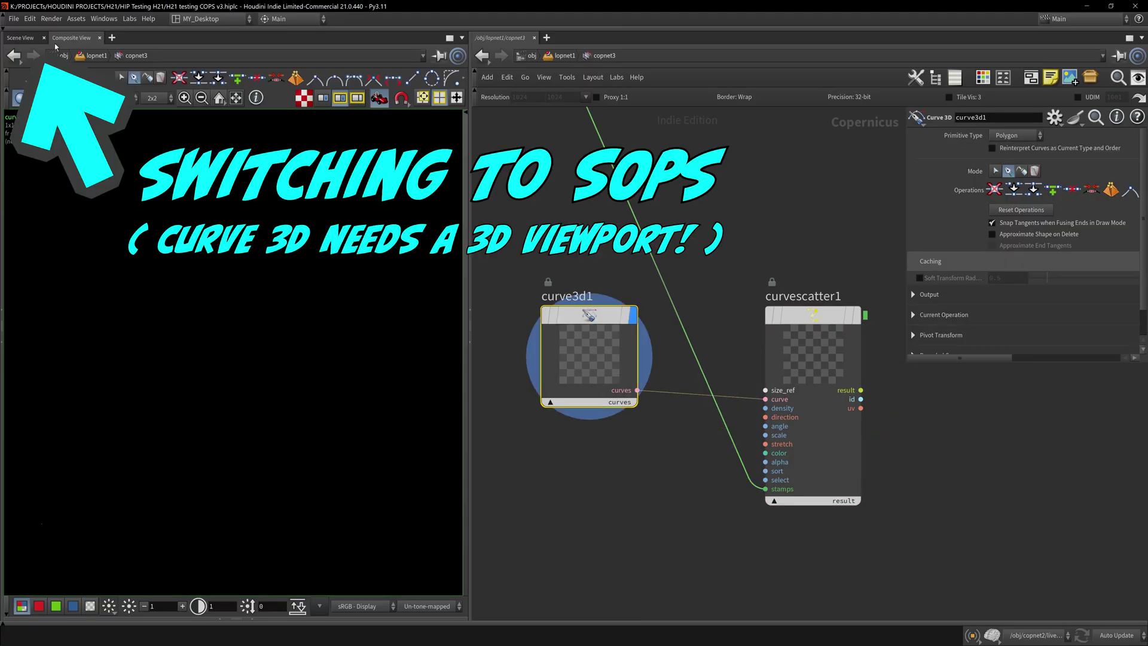
Switch to the 3D Scene View and draw a five-point polygon curve and a winding Bezier curve with the Curve 3D node
left_click(20, 37)
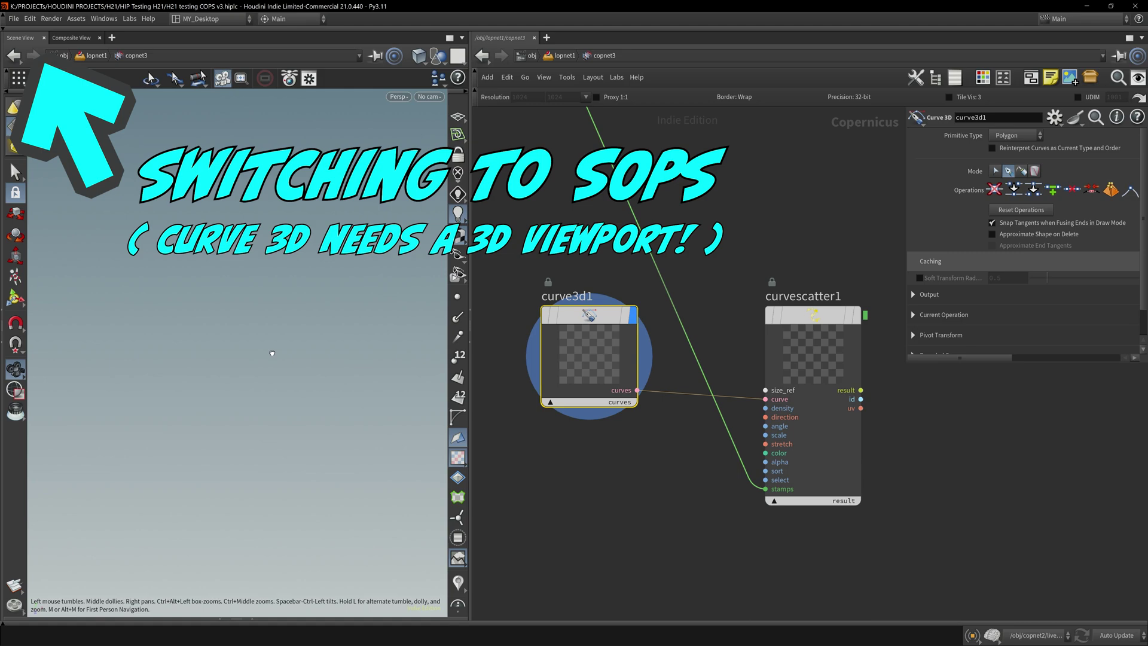
key("Return")
left_click(137, 314)
left_click(244, 344)
left_click(245, 289)
left_click(328, 286)
left_click(337, 351)
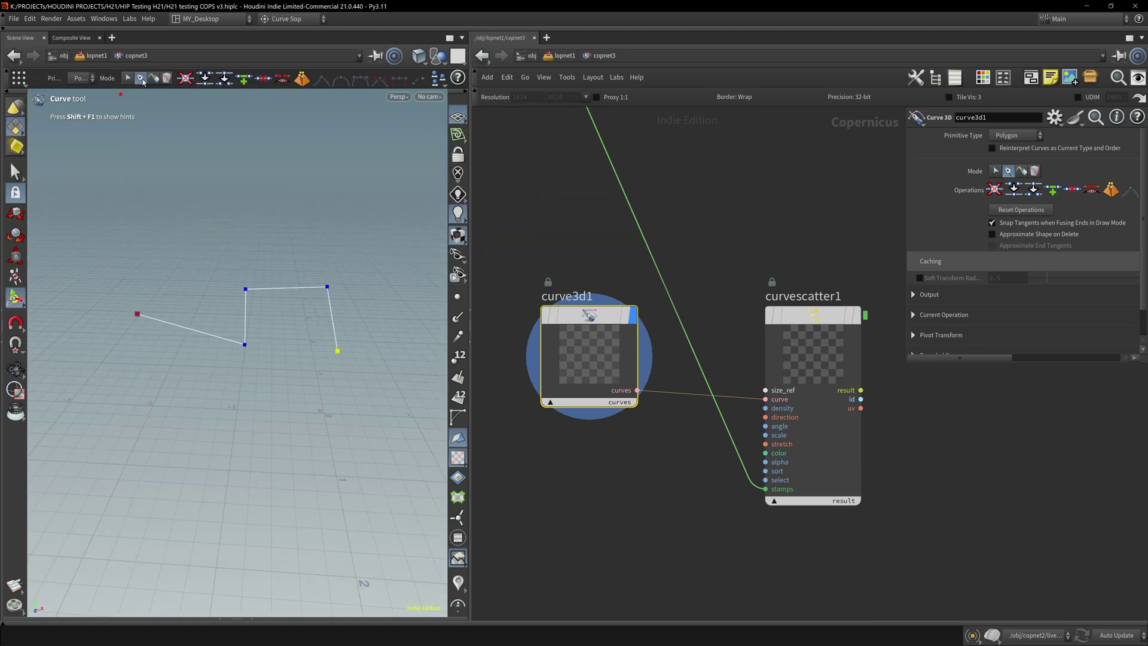
left_click_drag(228, 229, 227, 365)
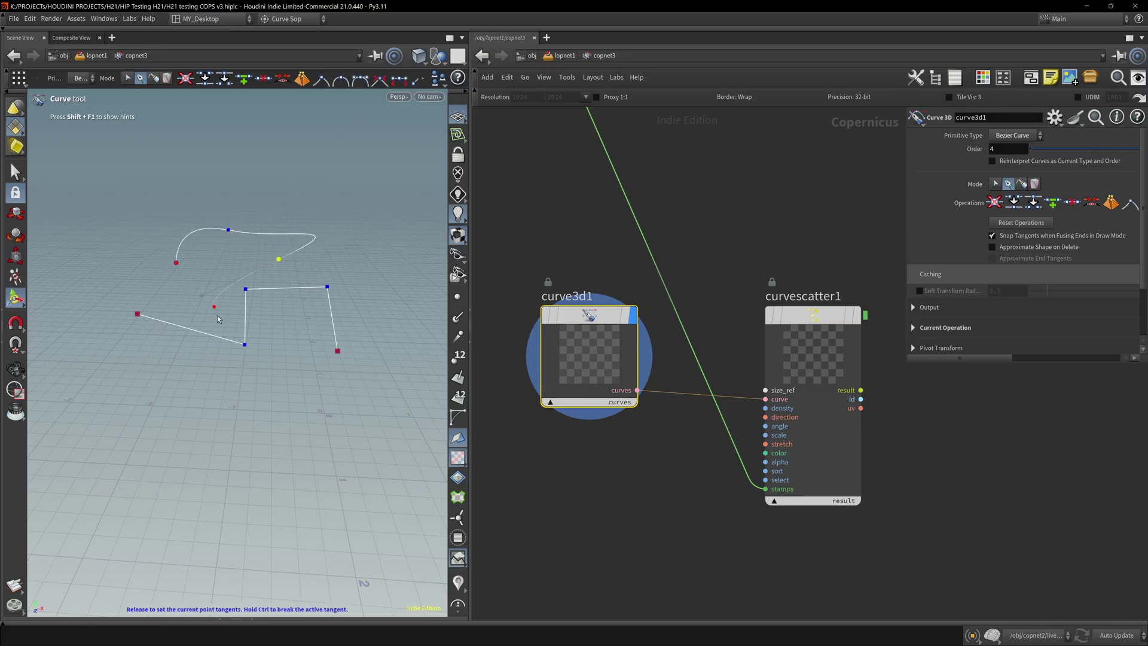
left_click_drag(272, 431, 335, 422)
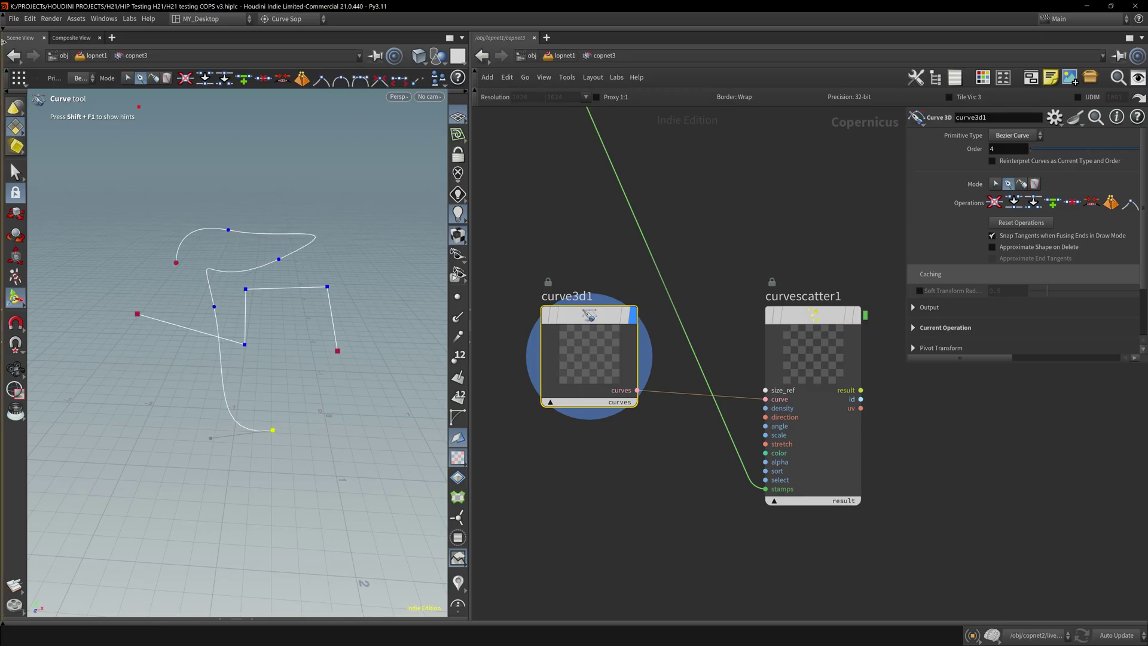
Display Scatter on Curves in the Composite View and reduce its Scale to 0.032
left_click(78, 42)
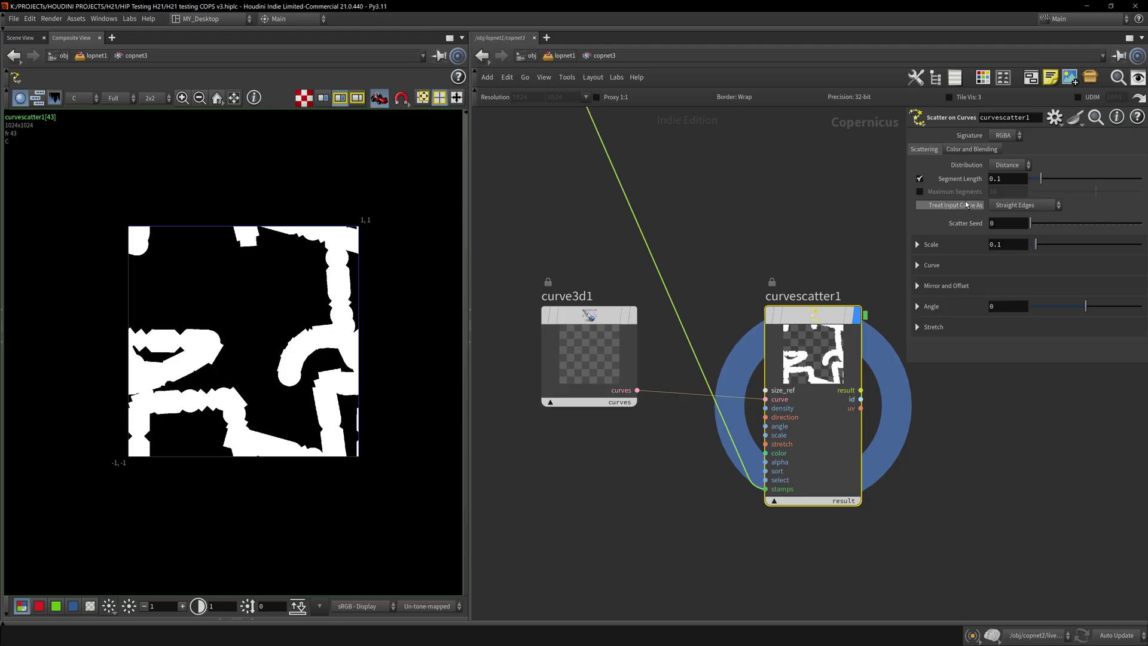
left_click_drag(1036, 245, 1033, 246)
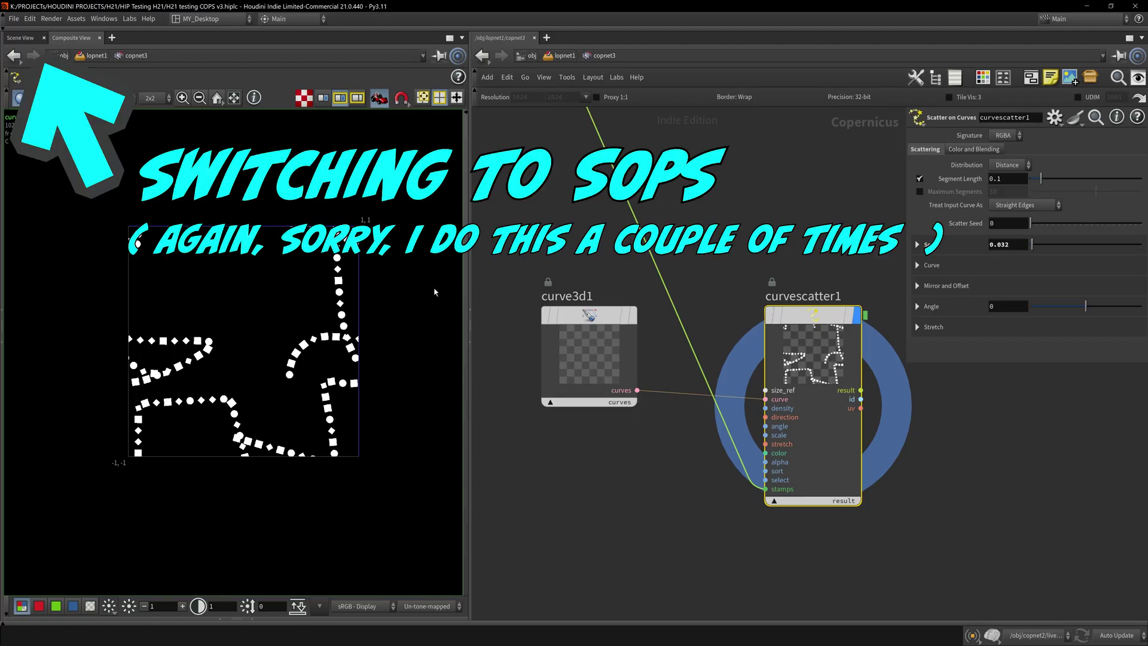
Move the Curve 3D node farther away from Scatter on Curves and search the node list for a transform node
left_click_drag(589, 359, 521, 358)
key("Tab")
type("tra")
key("Escape")
key("Tab")
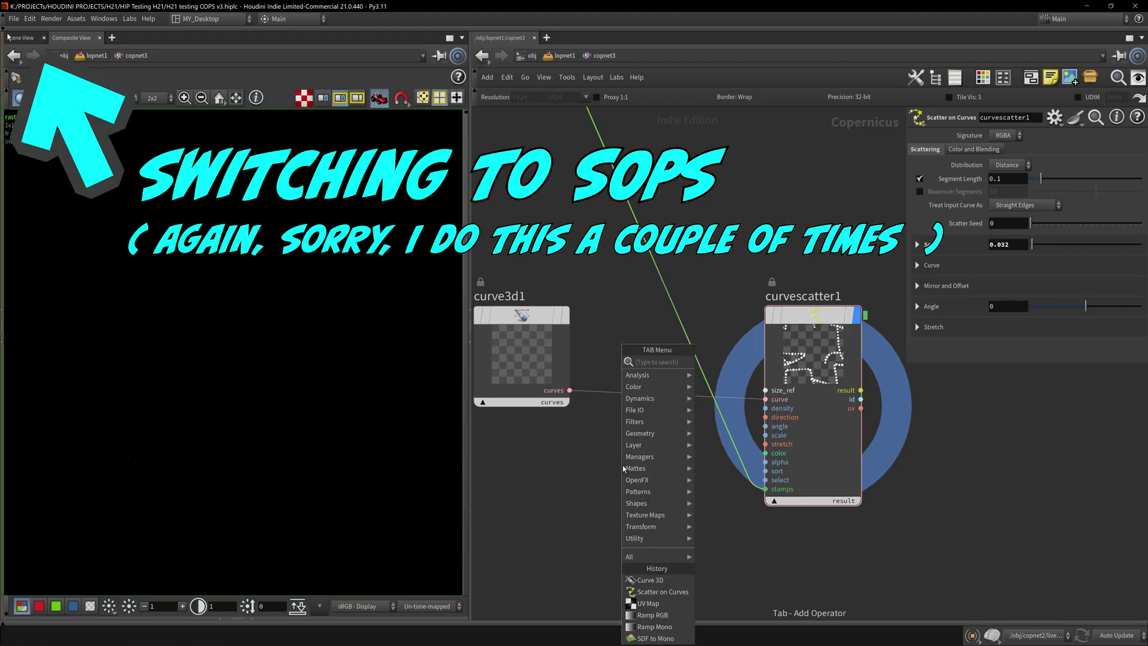
Compare the curves and scattered shapes in the 3D Scene View with the image bounds in the Composite View
left_click(21, 37)
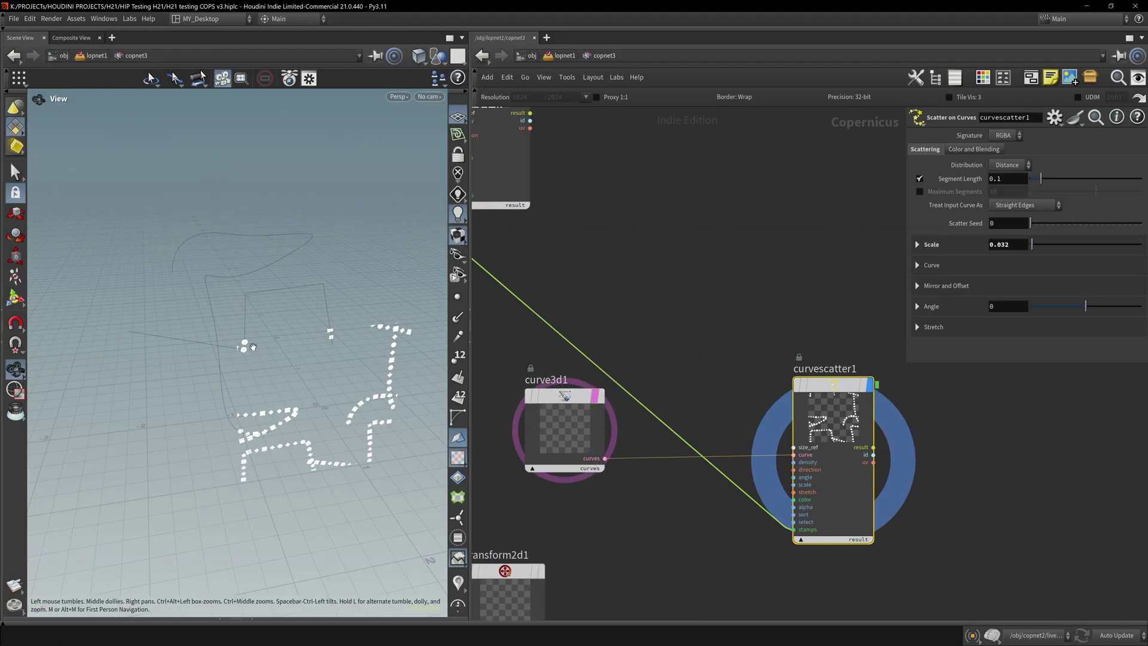
left_click_drag(252, 263, 231, 244)
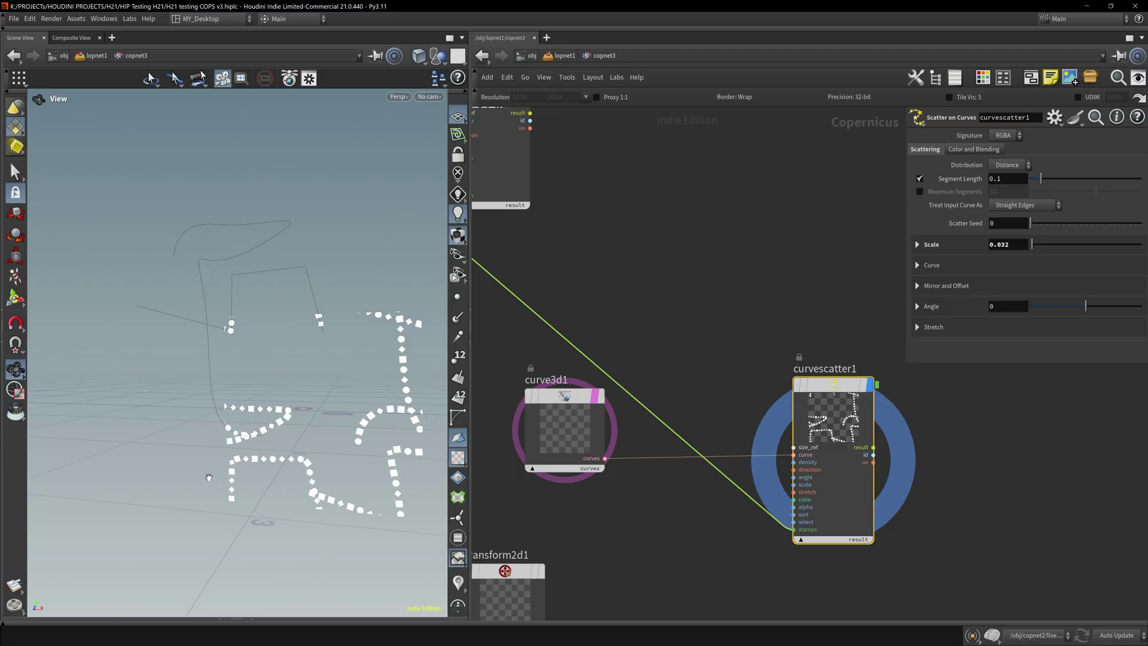
left_click_drag(209, 311, 231, 323)
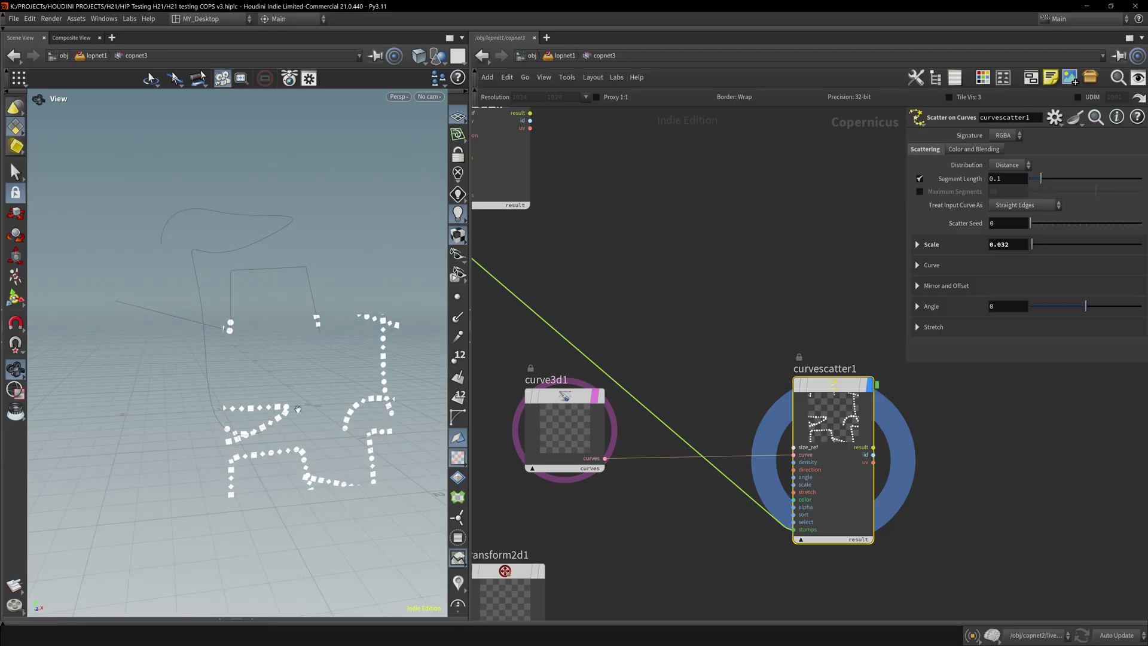
left_click(71, 38)
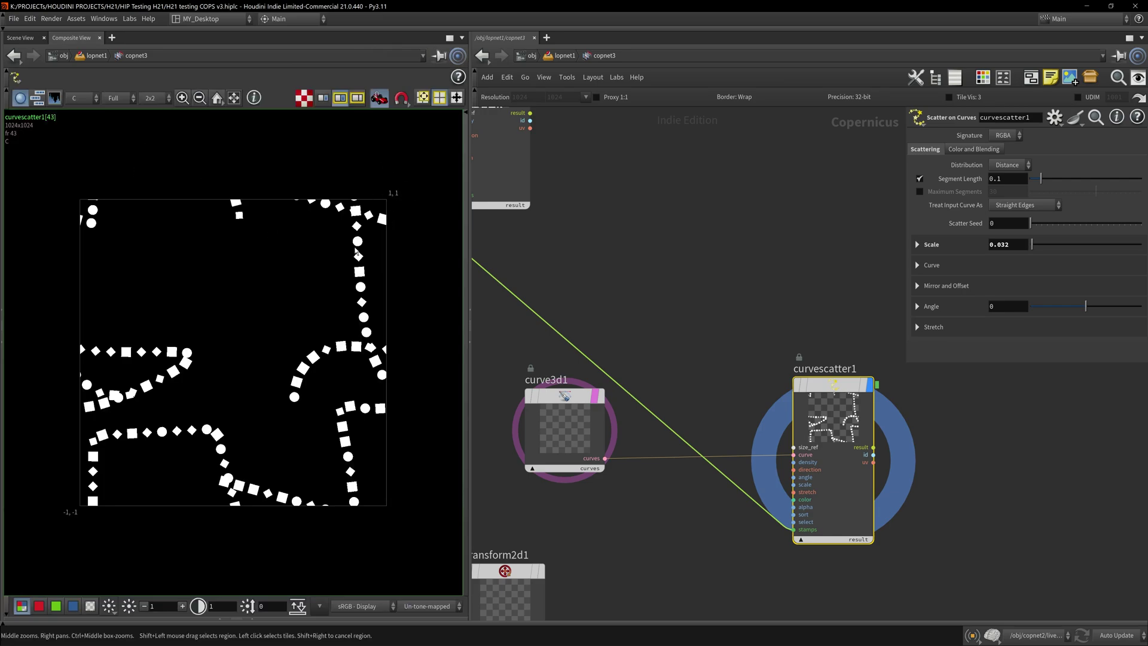
scroll(355, 251, "up", 3)
scroll(356, 251, "down", 1)
right_click_drag(356, 251, 387, 224)
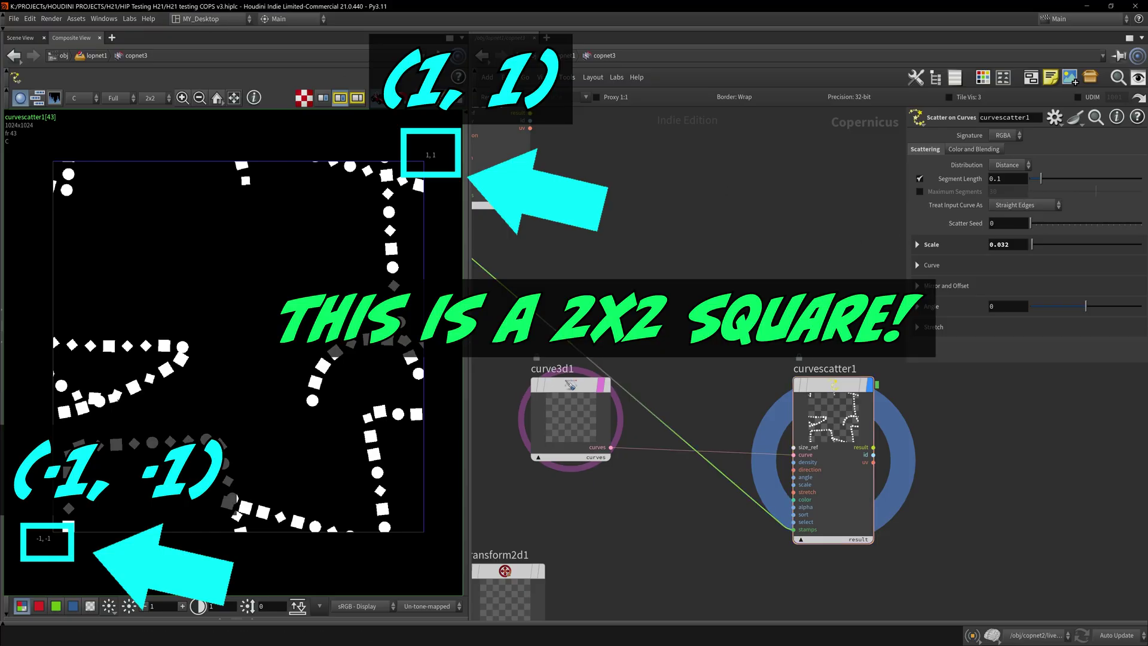
Add a Ramp Mono node above Curve 3D, template it as a boundary reference in the Scene View, and display Curve 3D
left_click(569, 406)
left_click(20, 37)
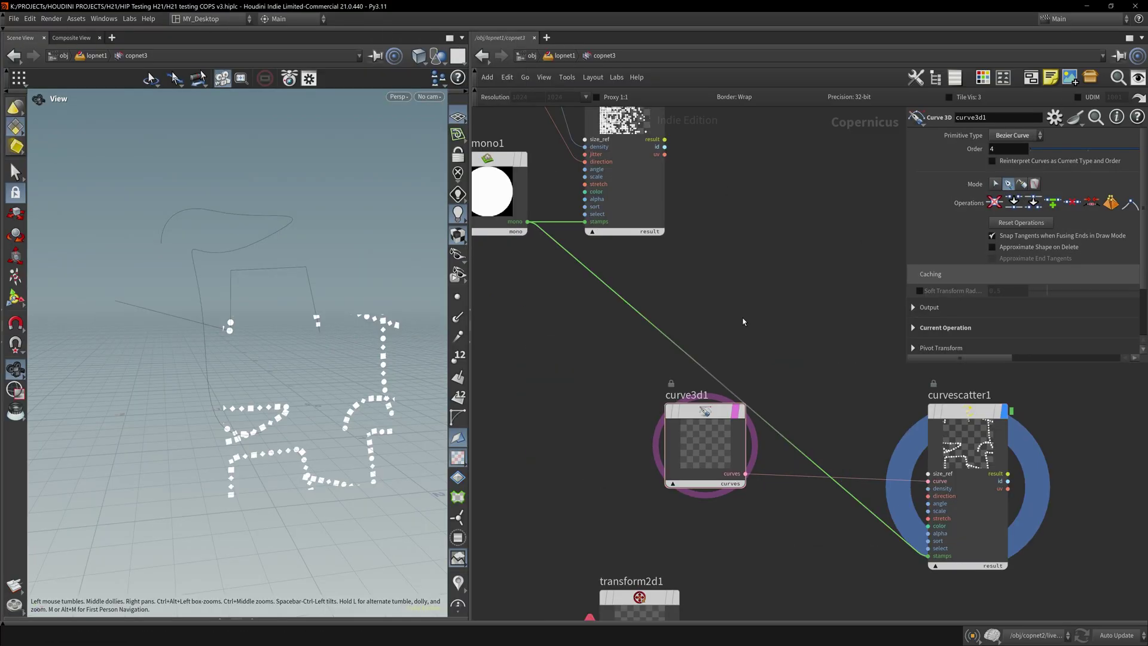
key("Tab")
type("gri")
key("BackSpace")
key("BackSpace")
key("BackSpace")
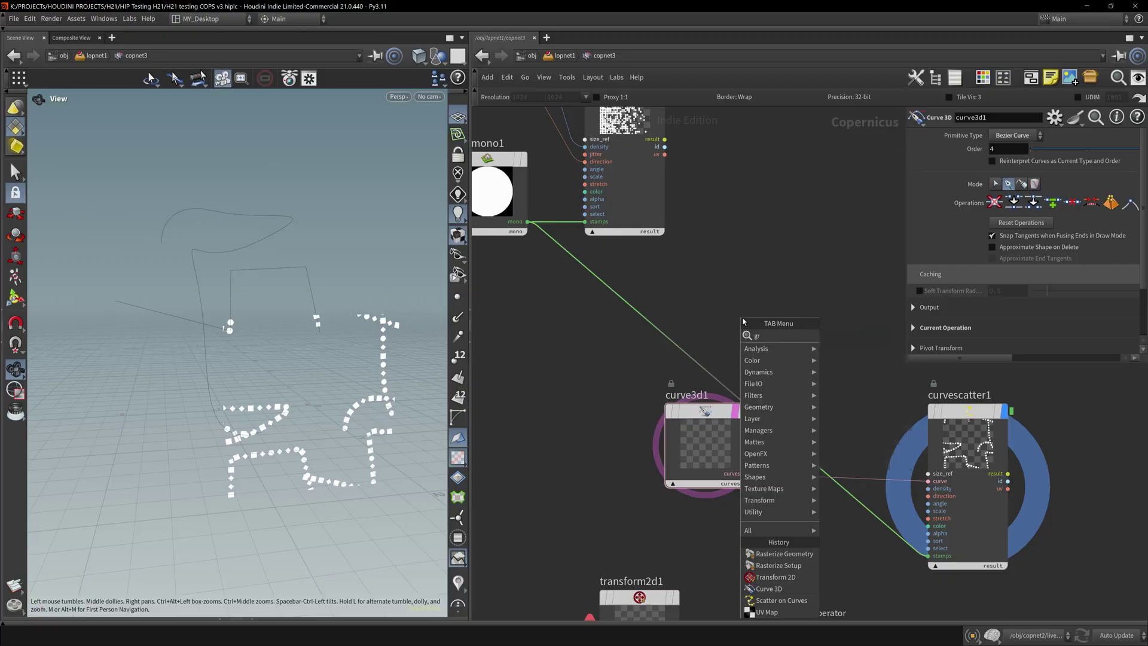
type("ramp")
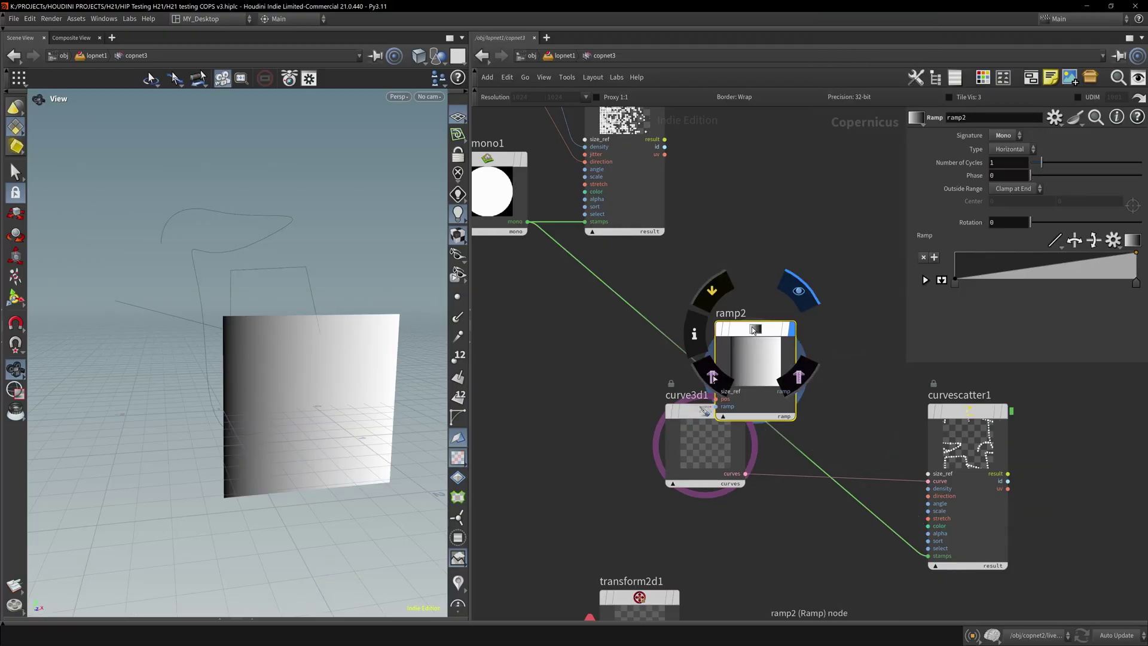
left_click_drag(754, 329, 772, 276)
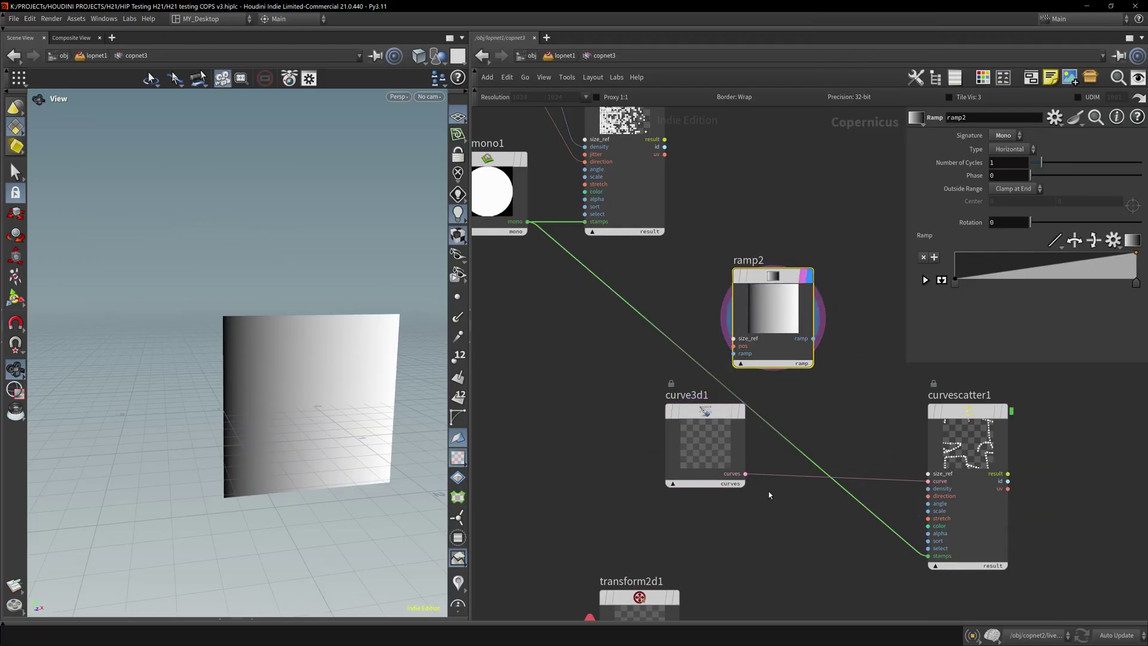
left_click(742, 412)
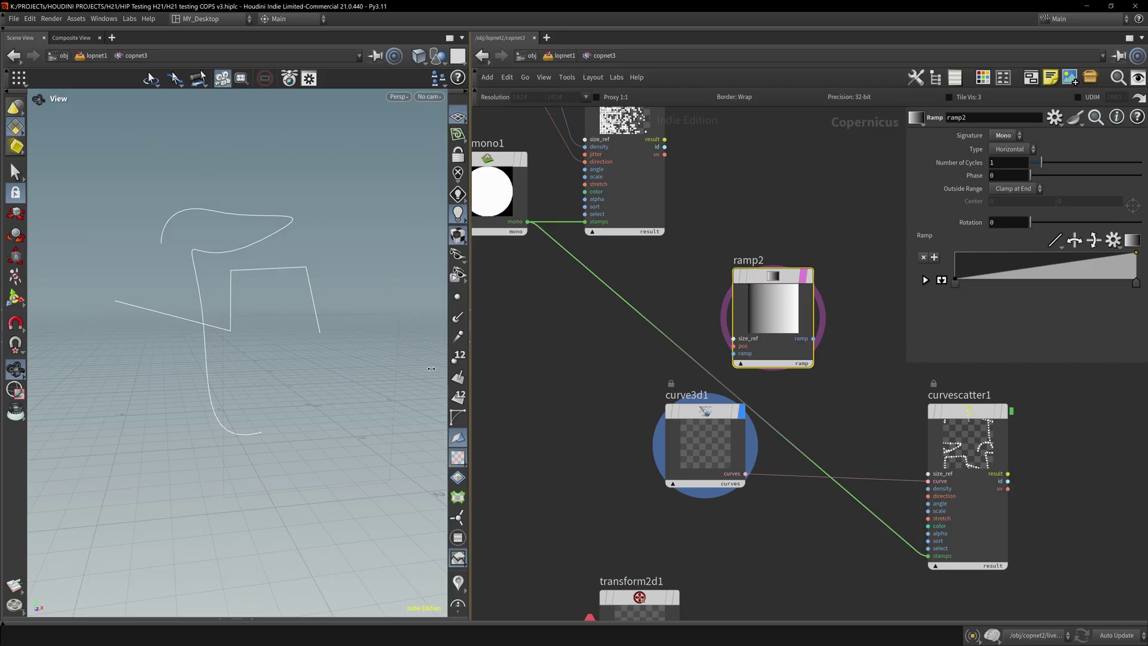
Set the 3D viewport's background color scheme to Dark
left_click_drag(348, 344, 333, 347)
right_click_drag(340, 346, 299, 289)
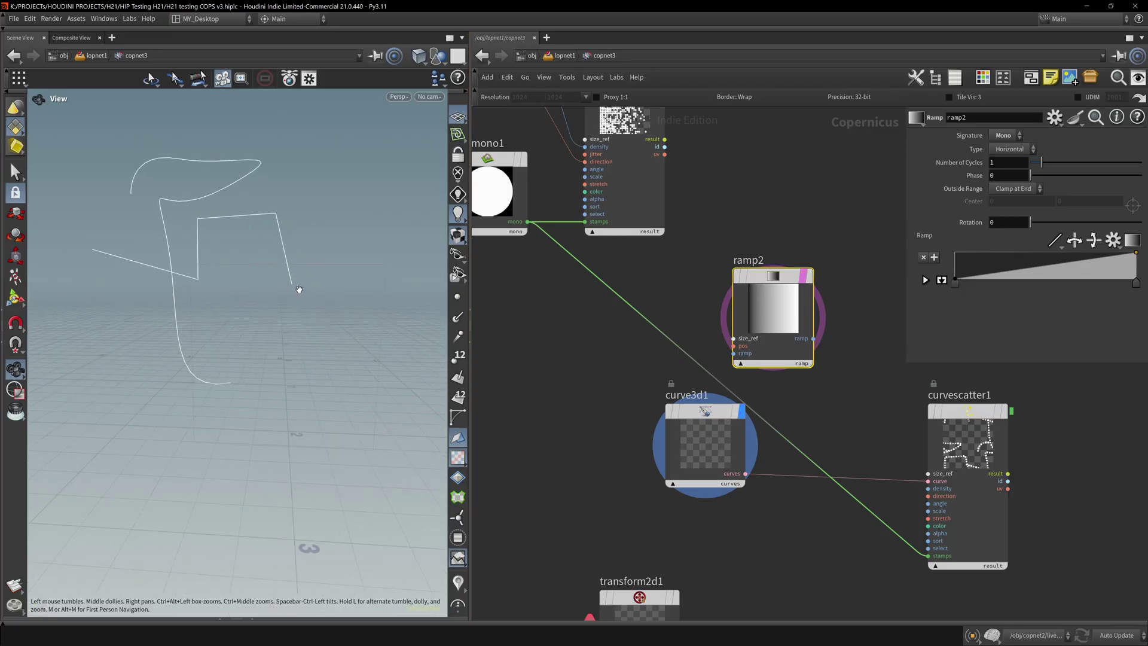
left_click_drag(299, 289, 248, 272)
key("d")
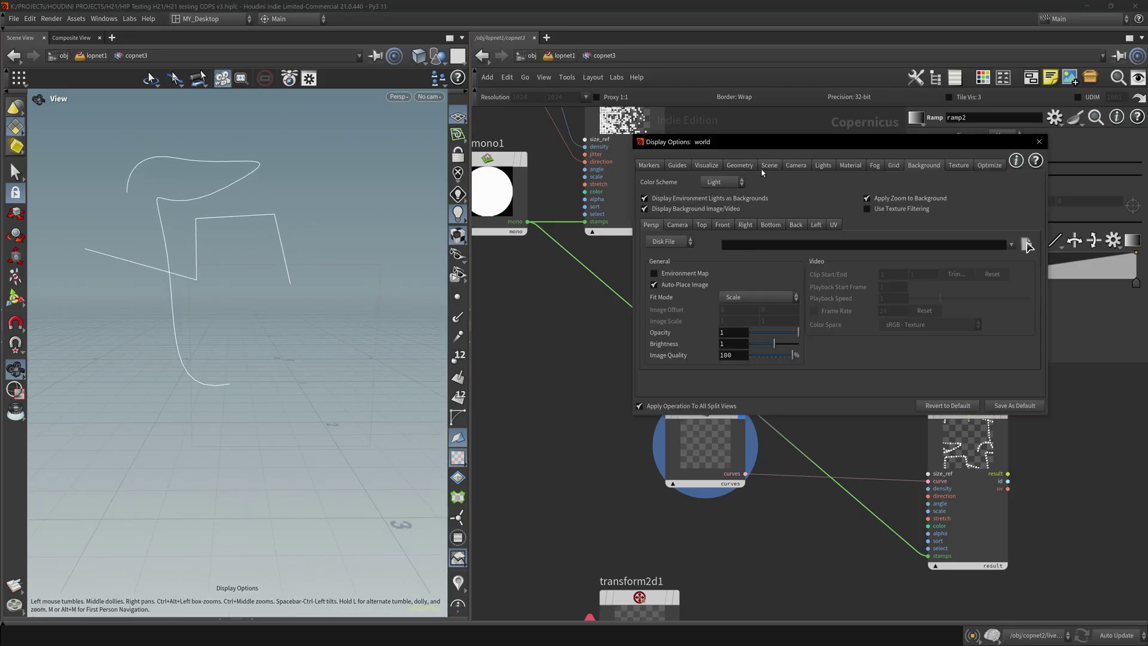
left_click(731, 182)
left_click(721, 208)
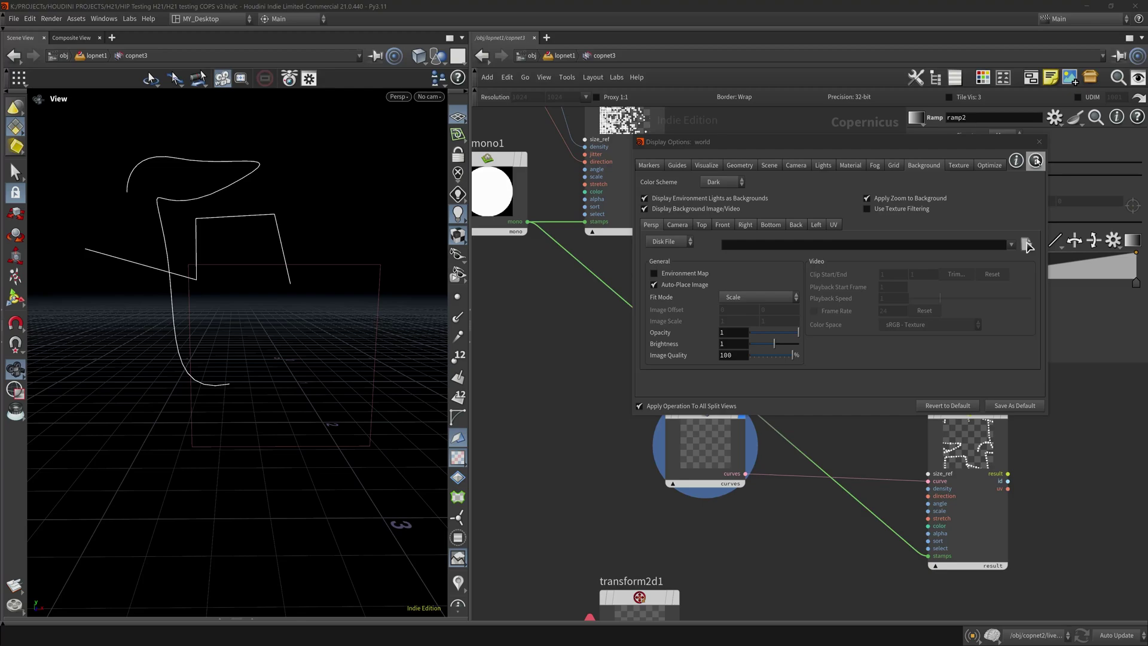
left_click(1040, 142)
Reset the Curve 3D operations and draw a closed four-point Bezier rounded square just inside the templated ramp's outline
left_click_drag(222, 320, 302, 288)
scroll(274, 296, "up", 3)
left_click(701, 442)
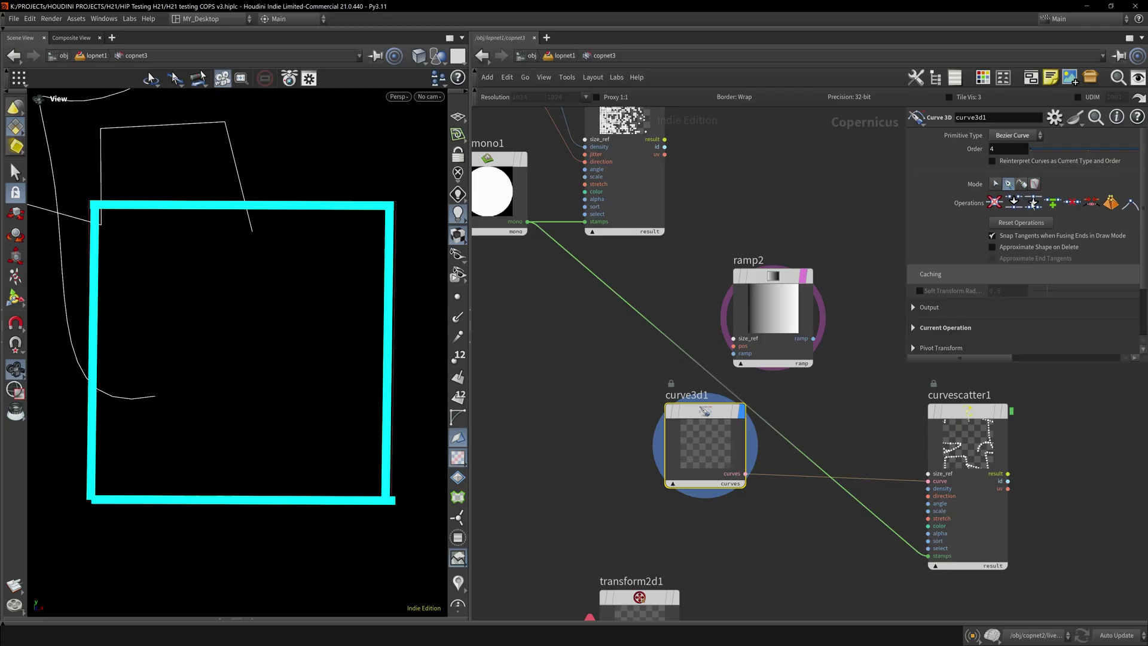
left_click(1019, 226)
key("Return")
left_click(112, 219)
left_click_drag(376, 221, 385, 231)
left_click_drag(376, 483, 365, 494)
left_click_drag(113, 488, 98, 466)
left_click(111, 219)
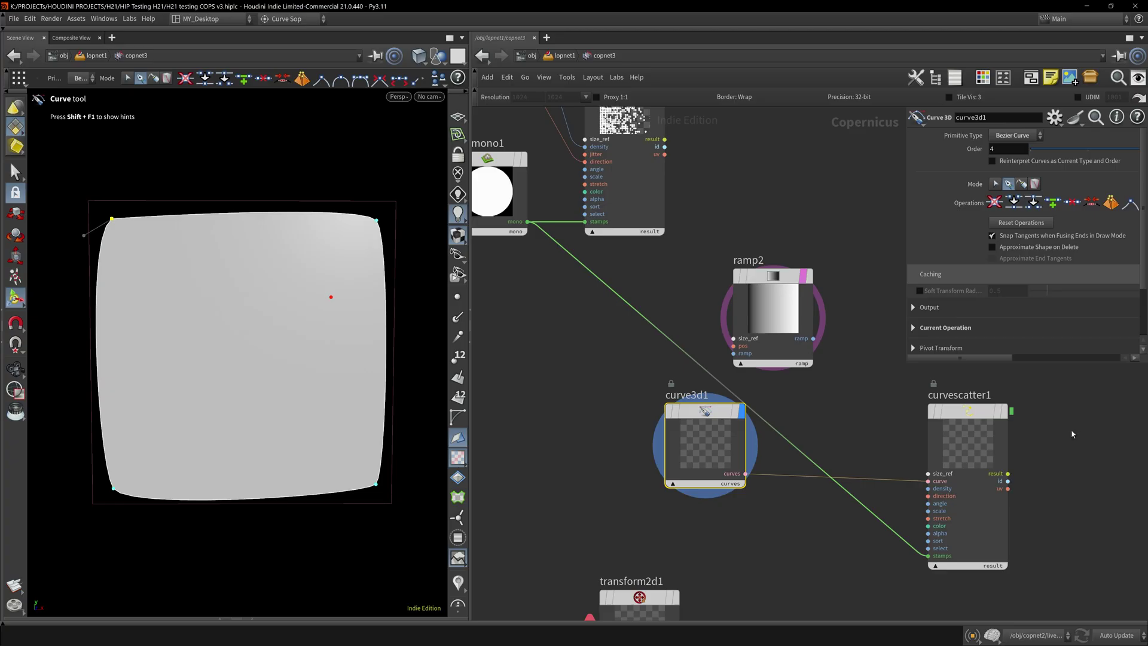
Display the Scatter on Curves node and view its result in the Composite View
left_click(973, 431)
left_click(1004, 412)
left_click(76, 37)
scroll(305, 329, "down", 3)
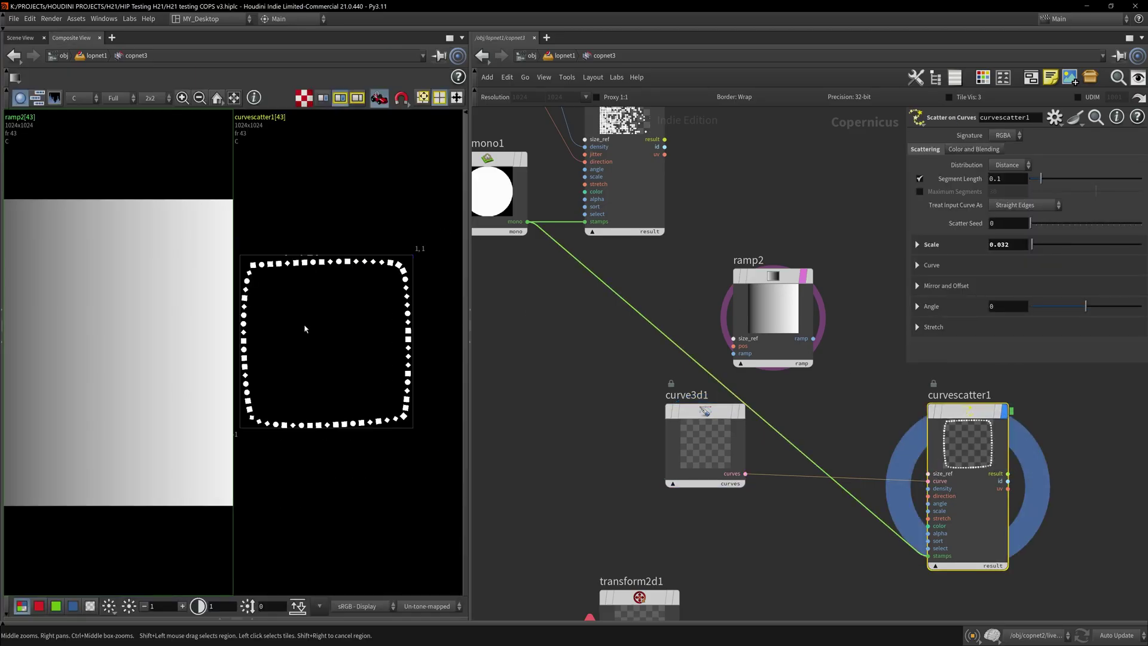
right_click_drag(323, 317, 350, 315)
Delete the reference ramp node above Curve 3D and switch back to the 3D Scene View
mouse_move(771, 312)
left_mouse_down()
mouse_move(789, 304)
mouse_move(782, 292)
left_mouse_up()
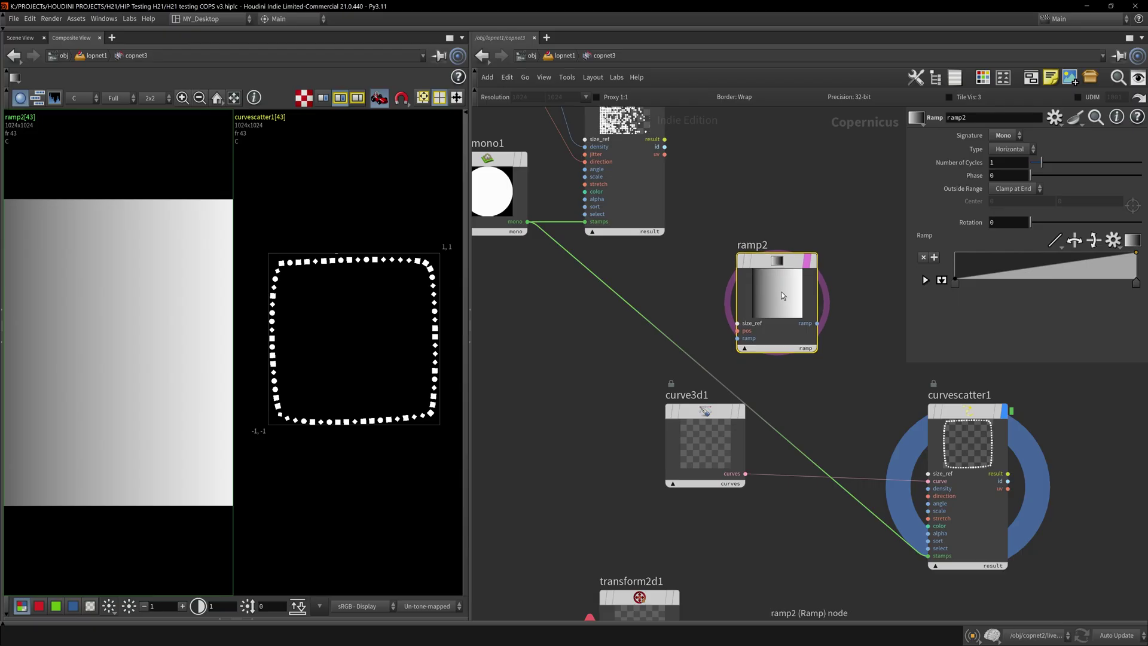
key("Delete")
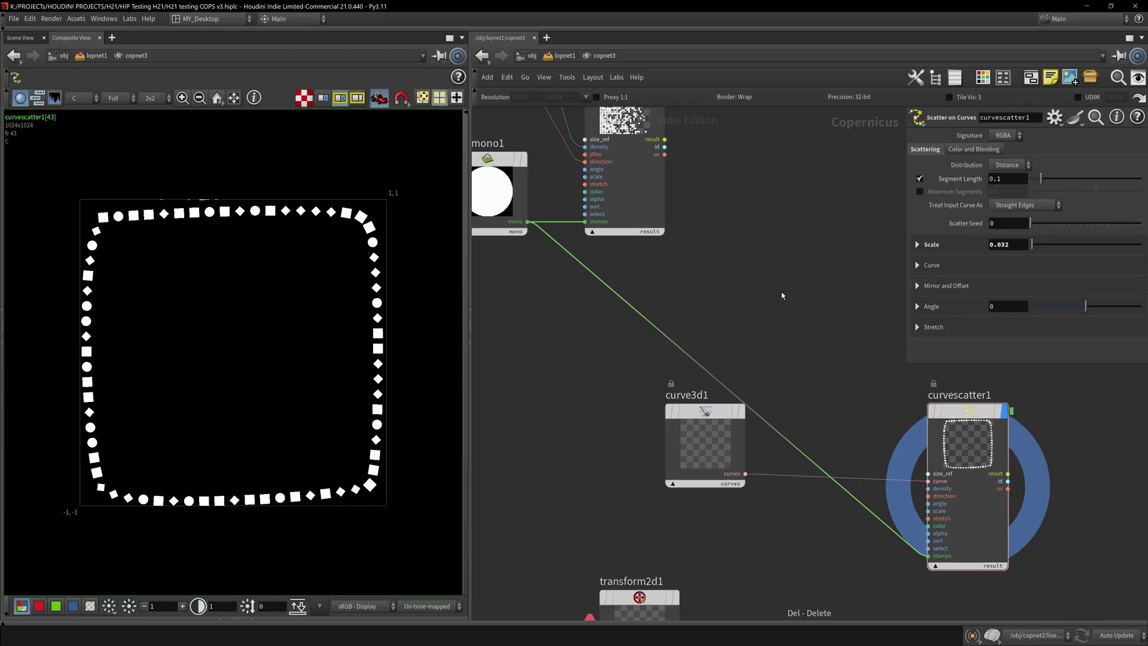
left_click(18, 38)
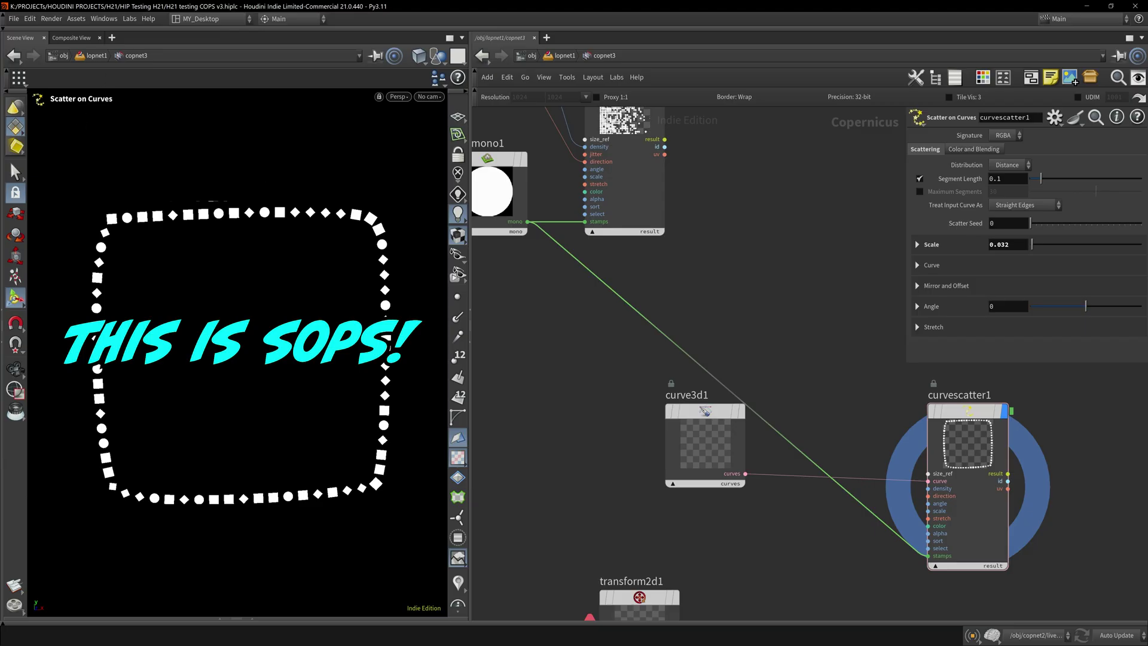
Switch the 3D viewport's background from Dark back to the blue-grey gradient scheme and view the scattered curve at an angle
key("d")
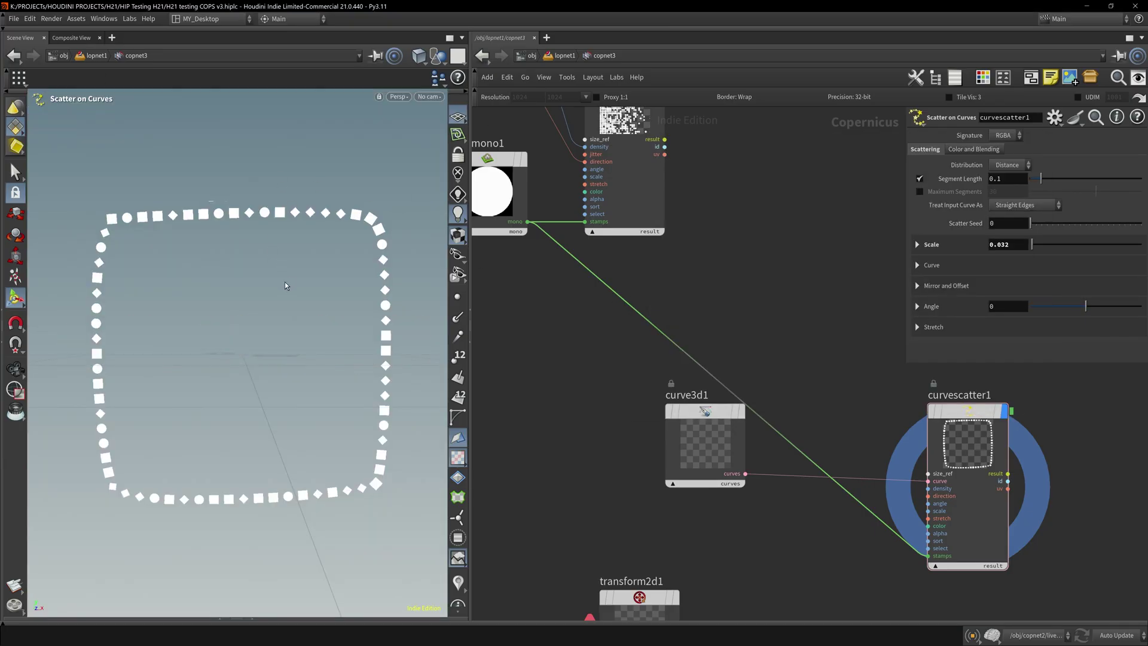
key("Escape")
left_click_drag(246, 352, 149, 283)
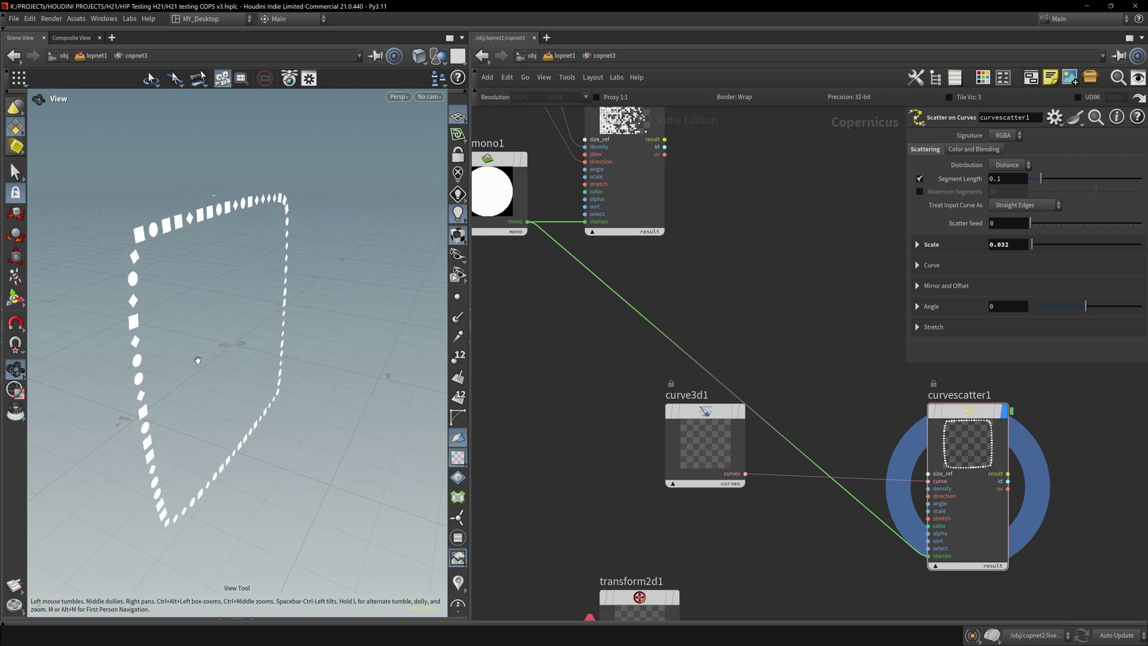
Draw a second Bezier curve in Curve 3D, running from the rounded square's top edge, bending near its center, to the bottom edge
left_click_drag(608, 379, 764, 526)
mouse_move(704, 449)
left_mouse_down()
mouse_move(679, 450)
mouse_move(718, 457)
left_mouse_up()
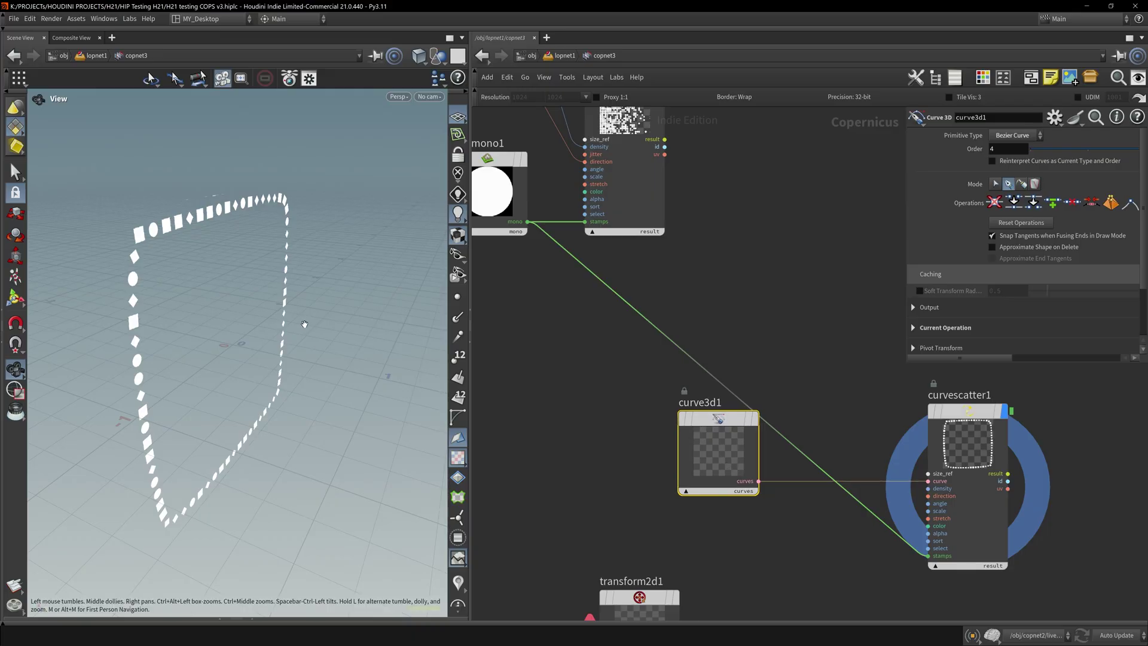
key("Return")
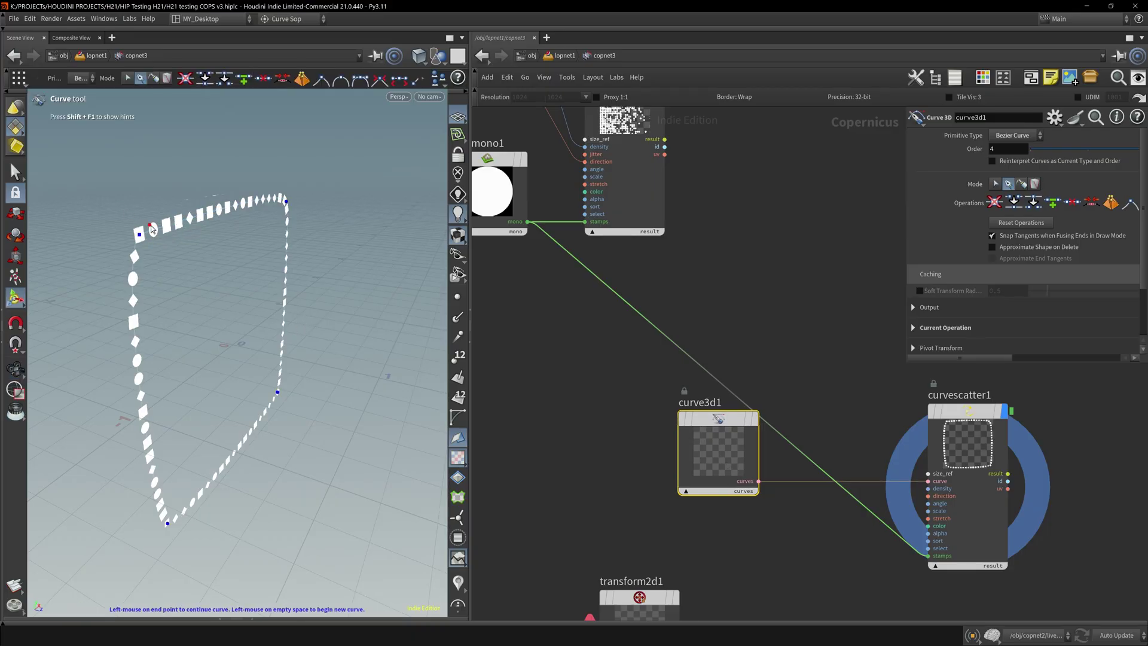
left_click_drag(246, 267, 169, 234, "alt")
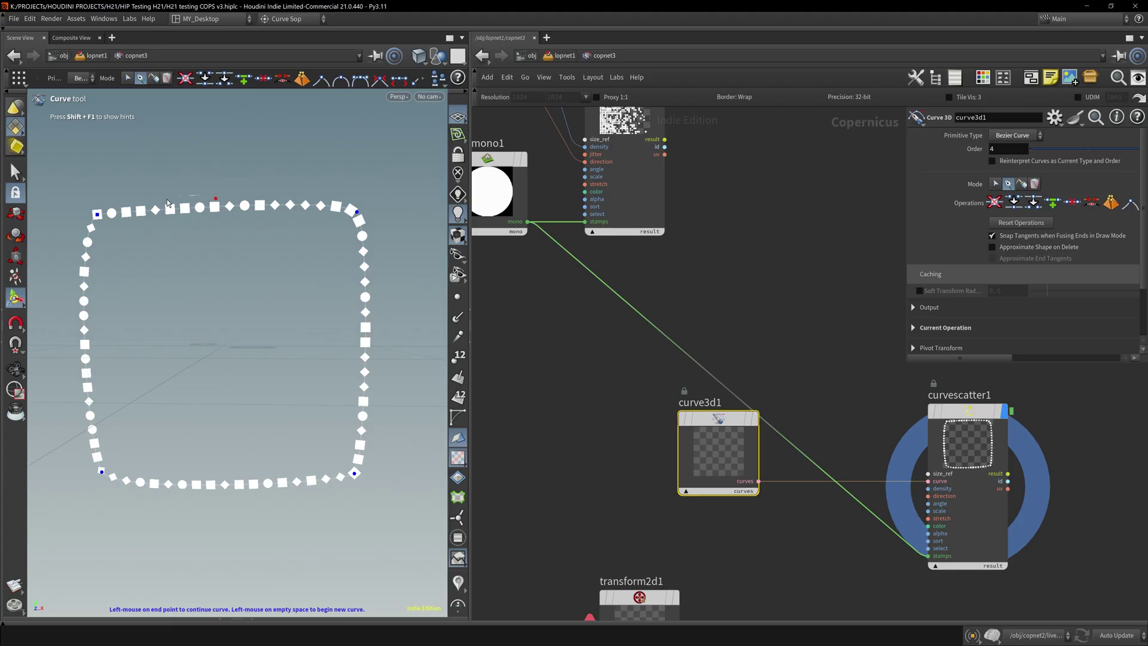
left_click(175, 201)
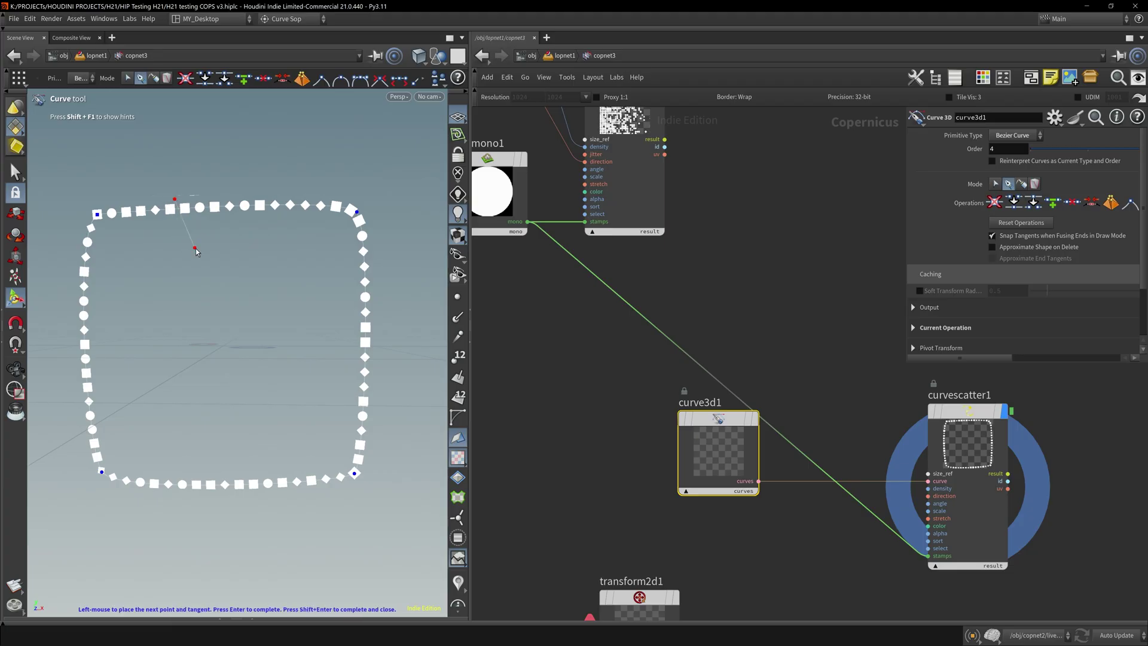
left_click_drag(242, 410, 299, 426)
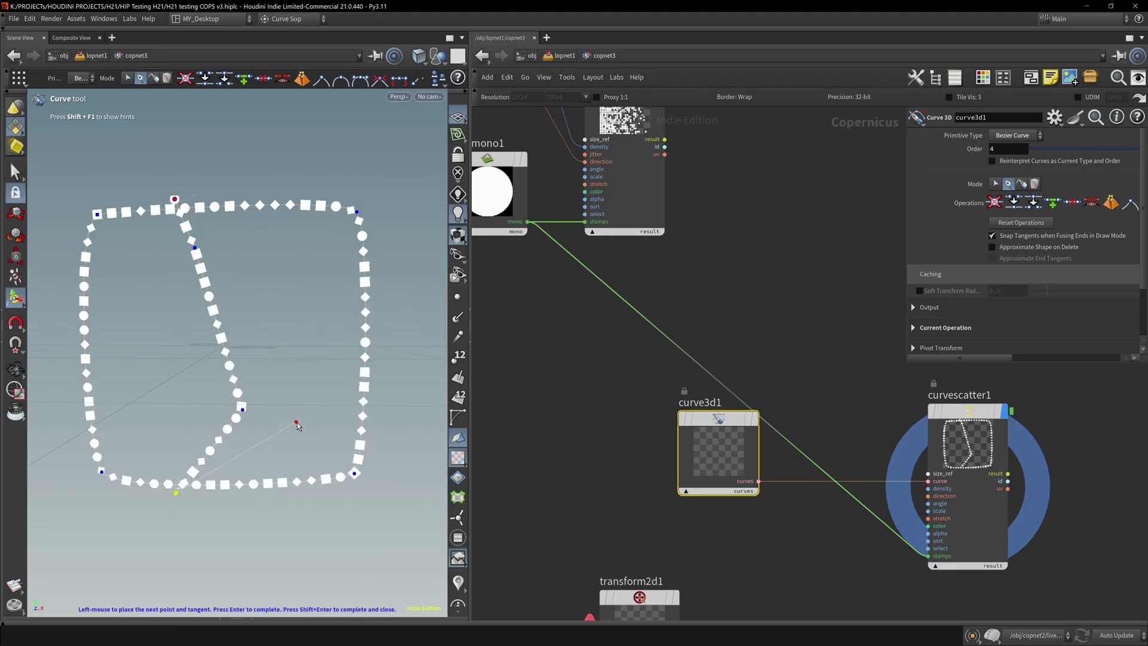
left_click(929, 557)
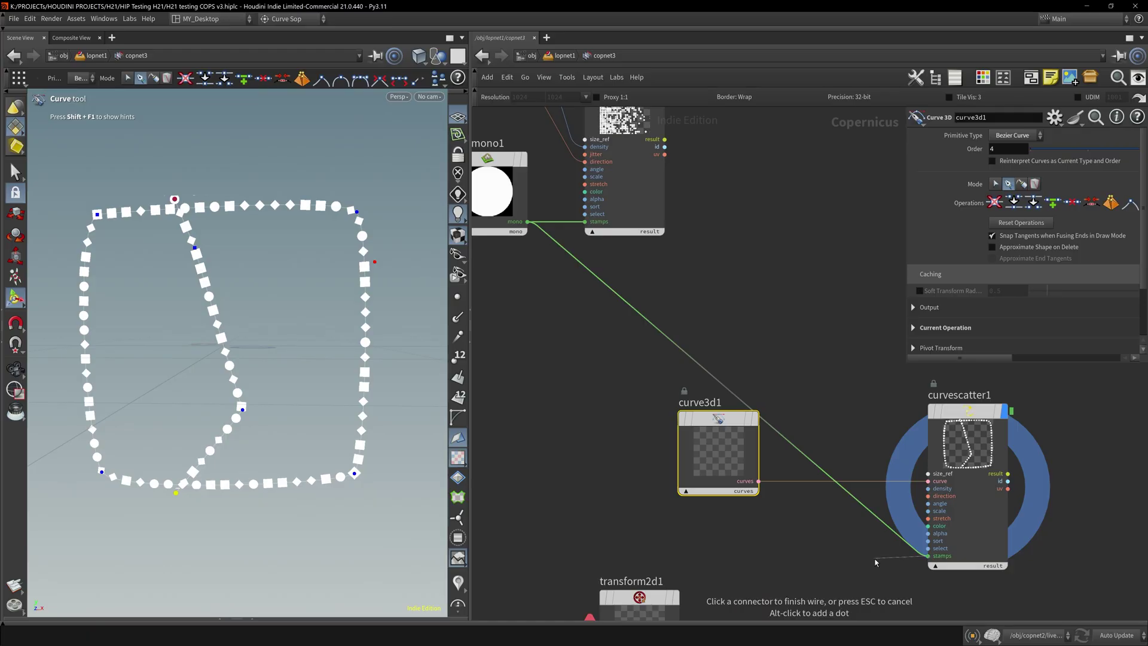
key("Escape")
Add a Rasterize Curves node, feed it from the Curve 3D output and display it
middle_click_drag(787, 361, 780, 453)
left_click(781, 453)
key("Tab")
type("curve")
key("Down")
key("Return")
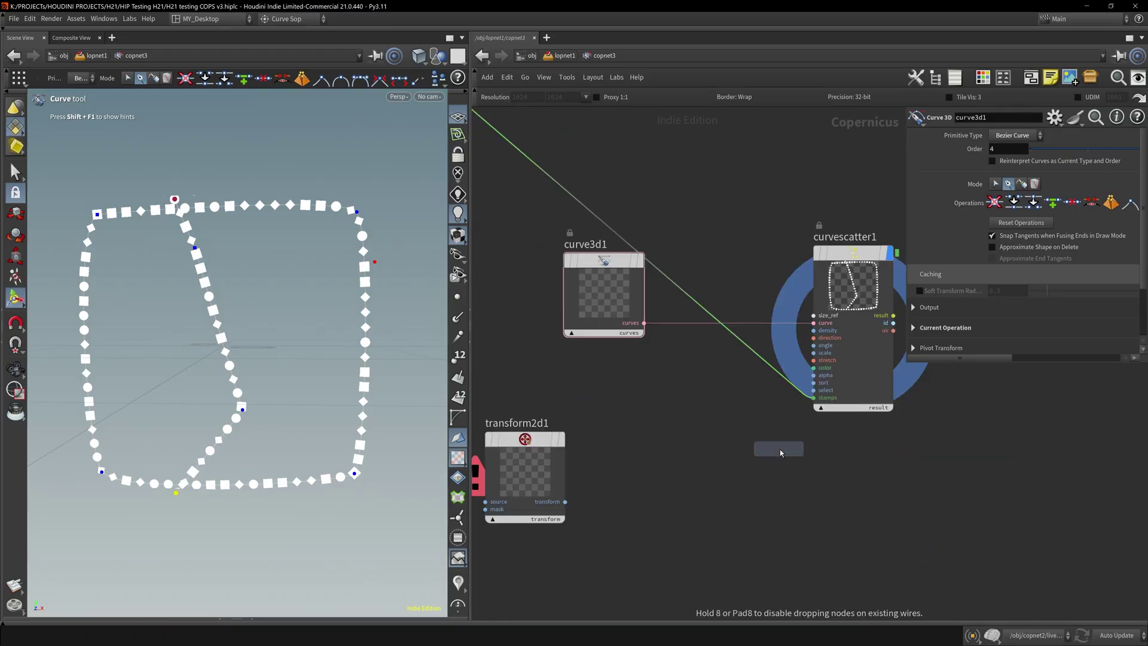
left_click(712, 329)
left_click_drag(711, 329, 738, 184)
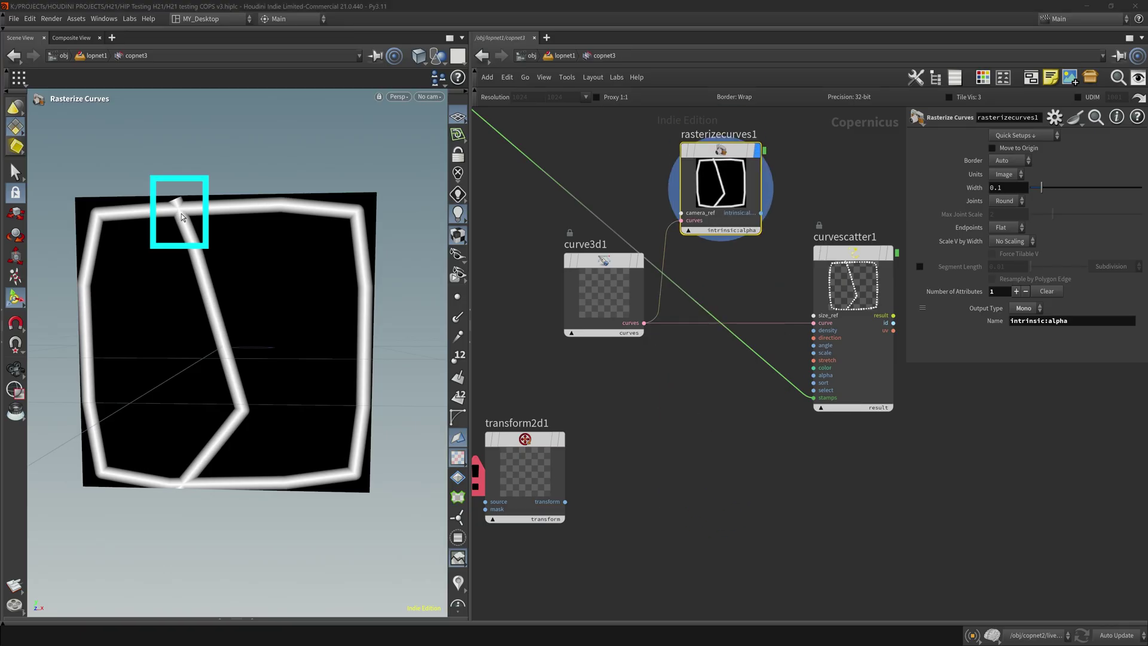
Move the inner curve's top start point off the image plane to about X -0.32, Y 0.98, Z -0.67
key("Escape")
left_click_drag(290, 256, 320, 288)
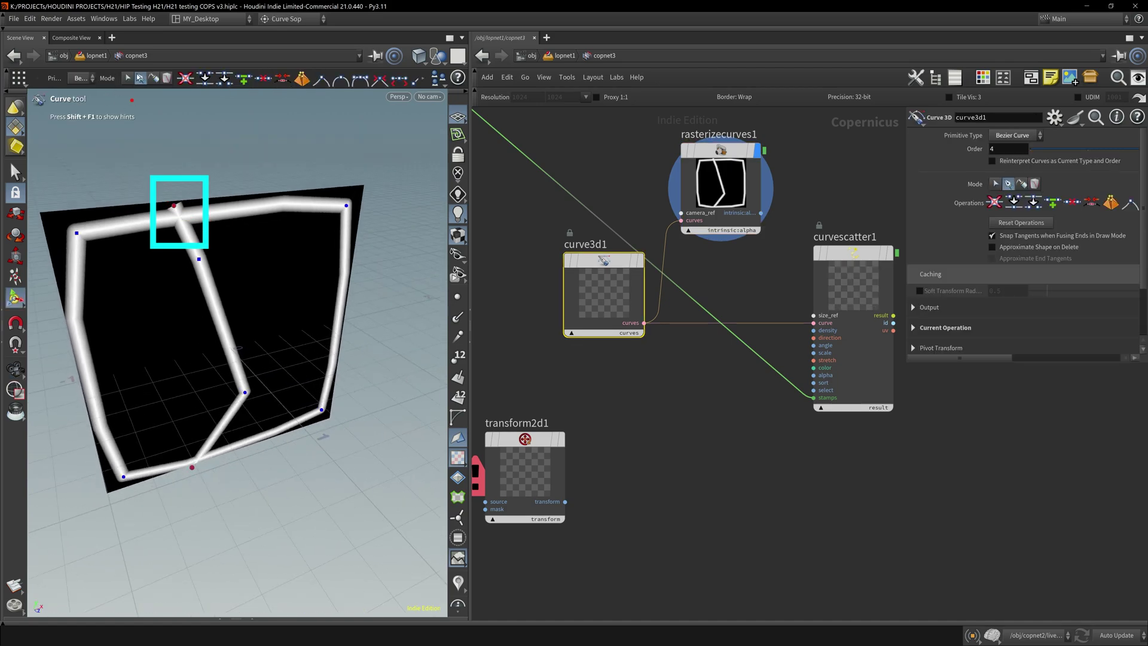
left_click(127, 78)
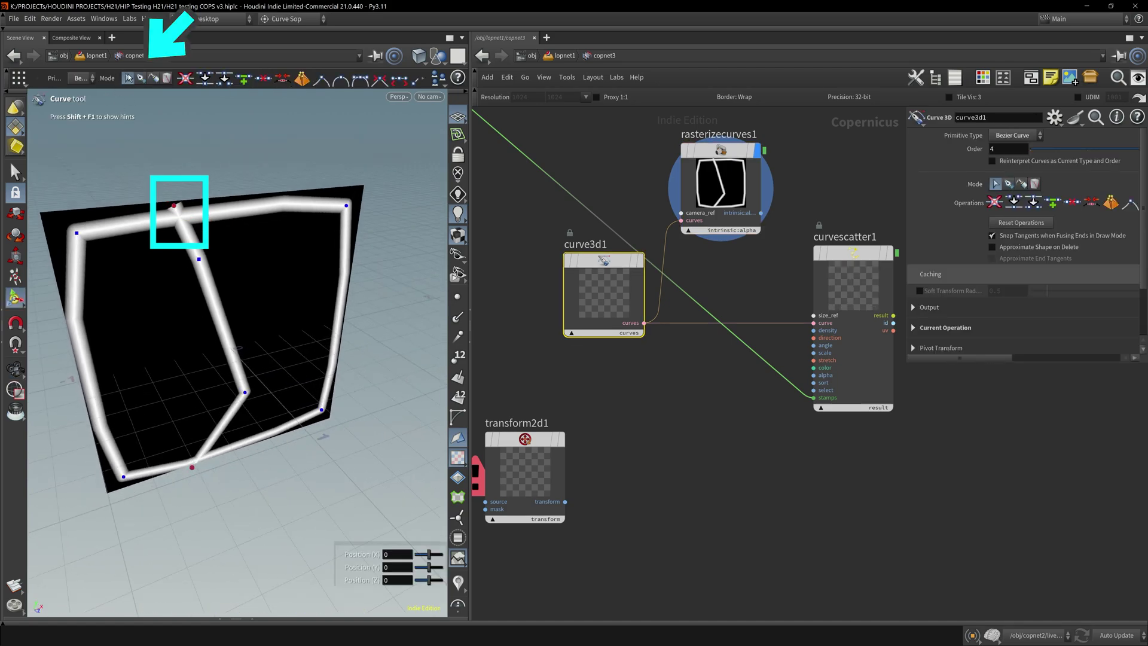
left_click(174, 197)
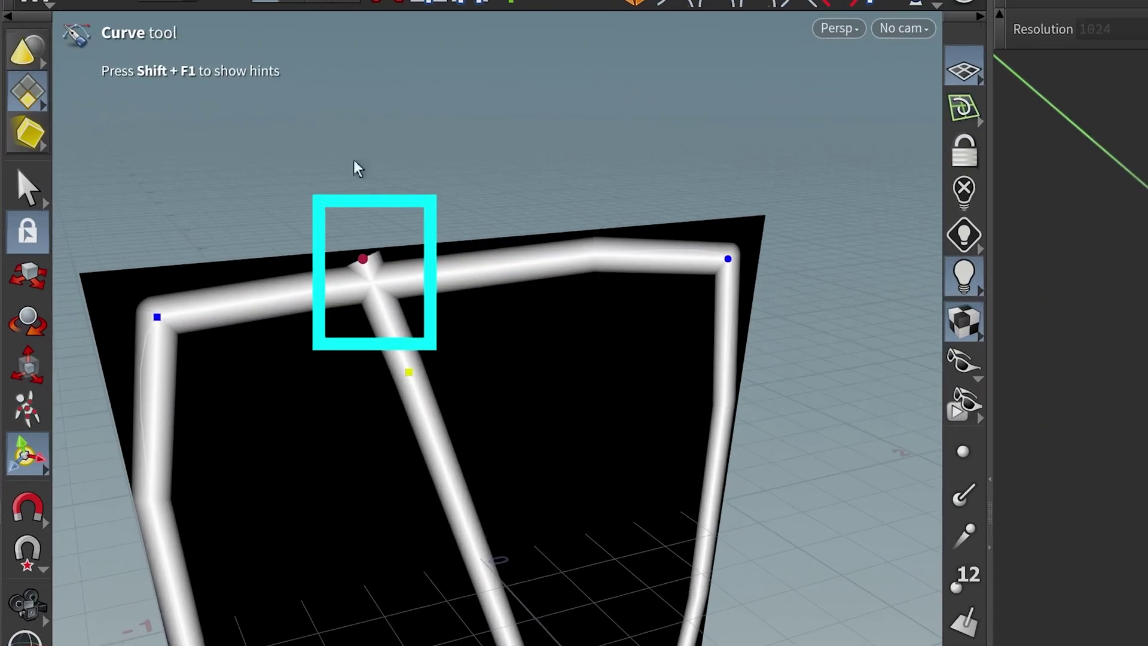
left_click(374, 255)
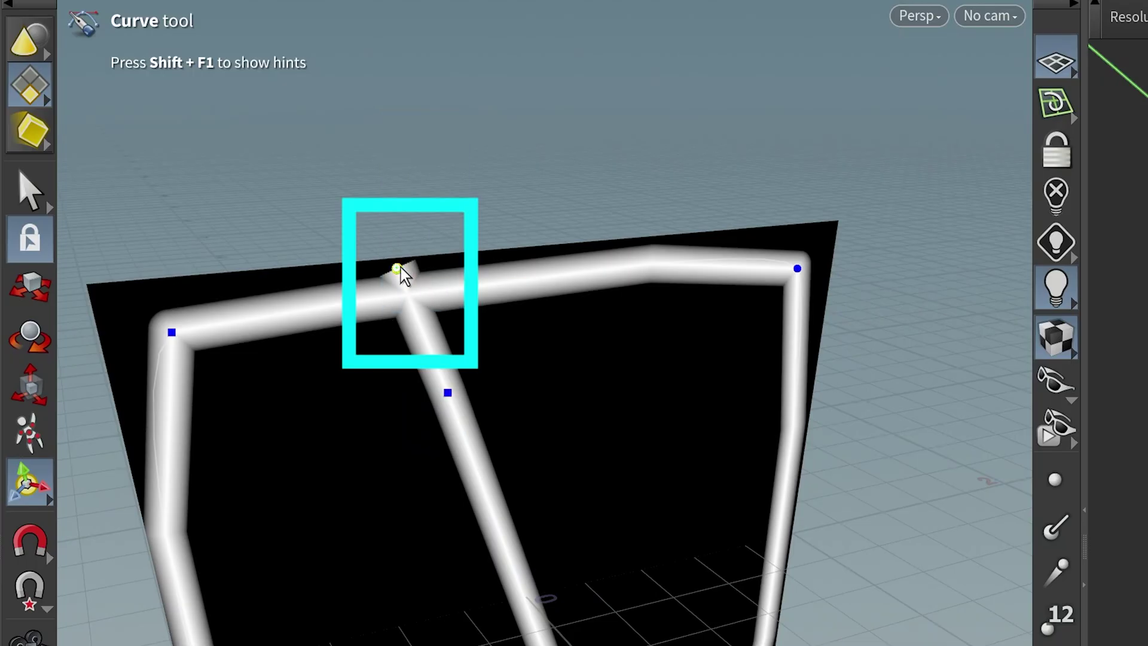
key("t")
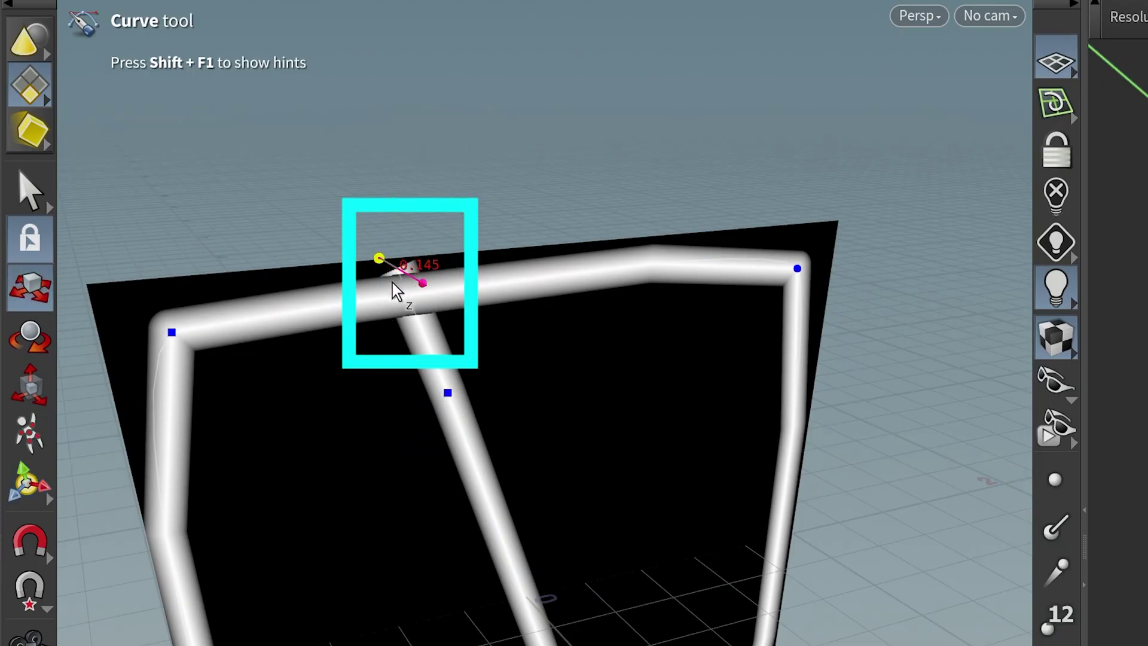
left_click_drag(424, 306, 328, 272, "alt")
left_click_drag(638, 205, 668, 294)
left_click_drag(382, 258, 765, 464)
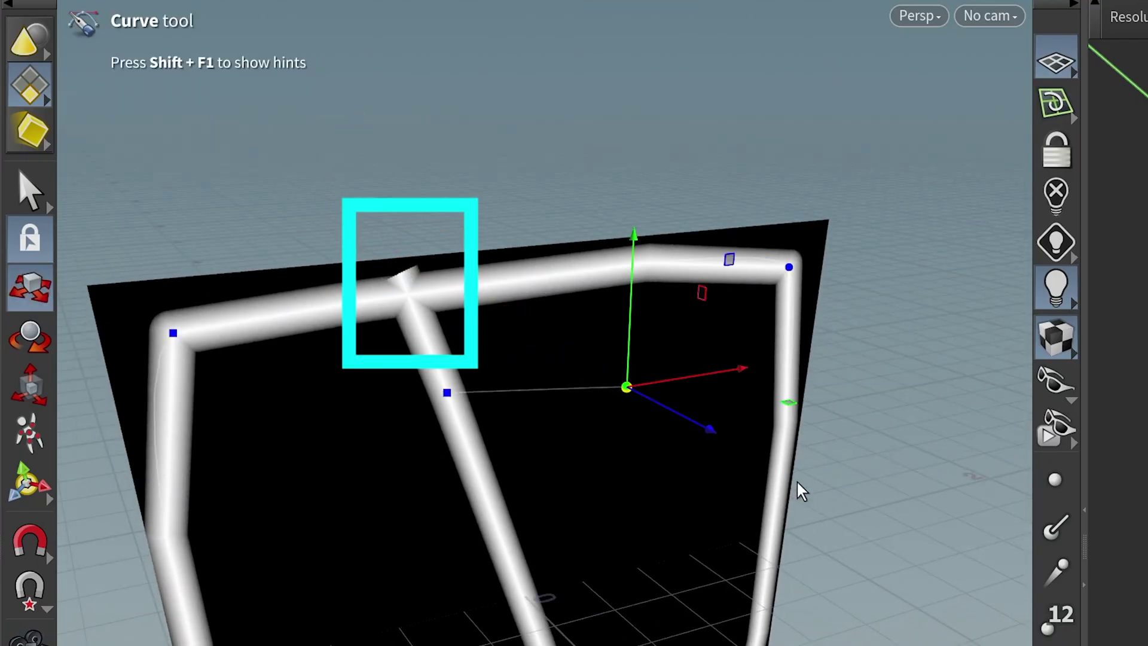
left_click_drag(710, 429, 321, 279)
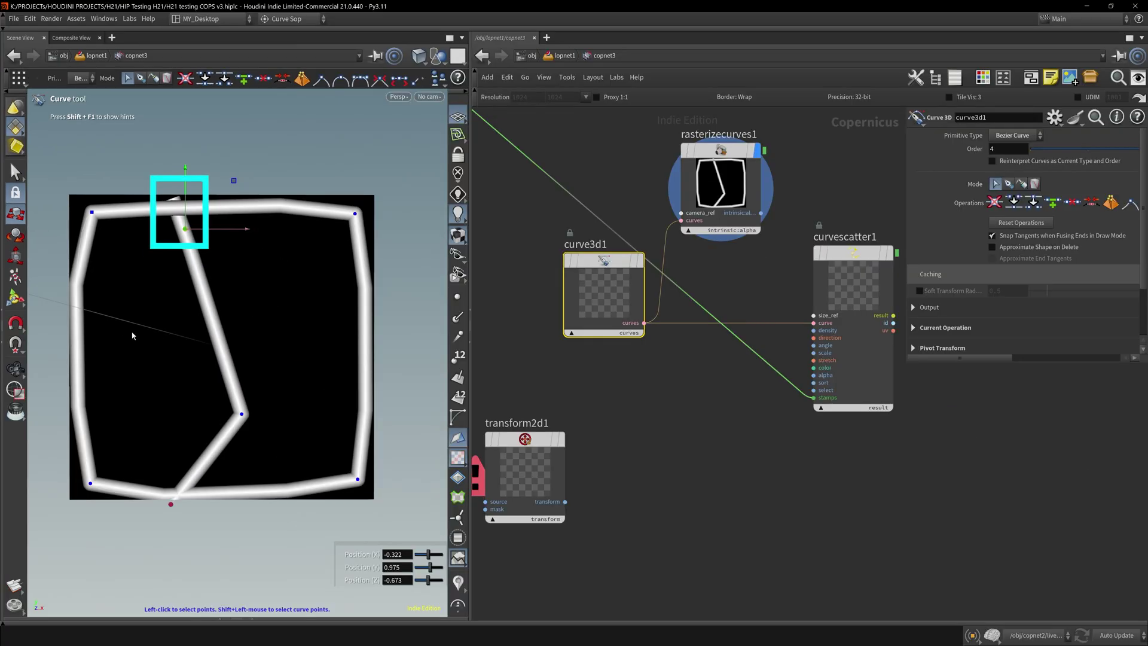
Draw a long winding Bezier curve inside the square, looping from the upper-left interior around to the lower-right corner
left_click(140, 78)
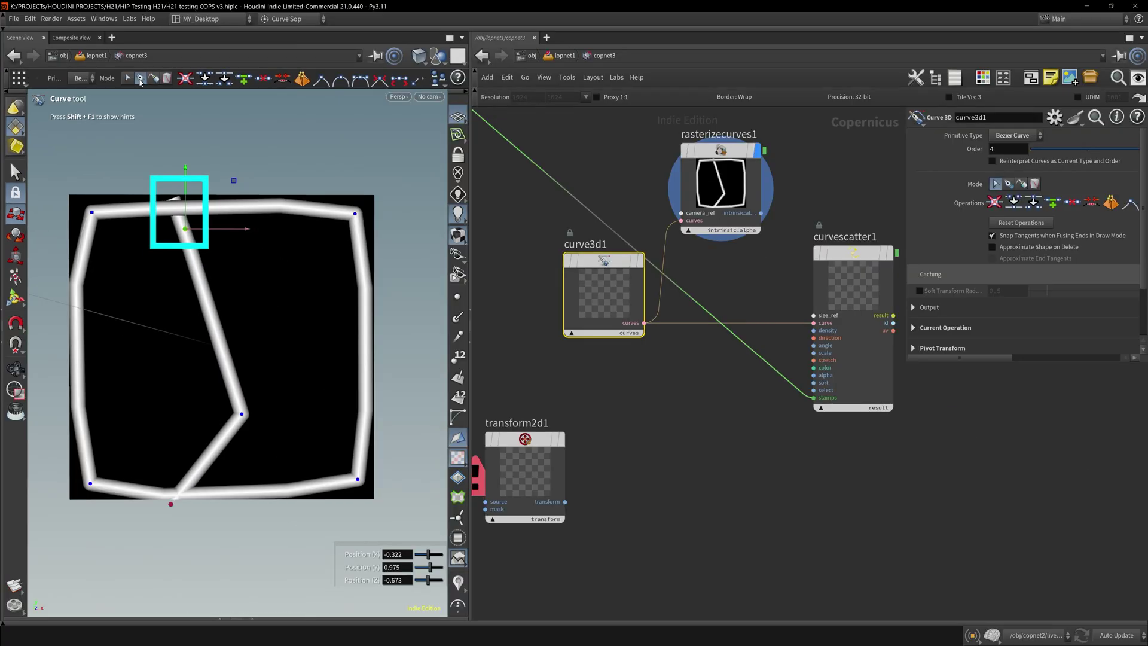
left_click(107, 300)
left_click_drag(136, 346, 160, 356)
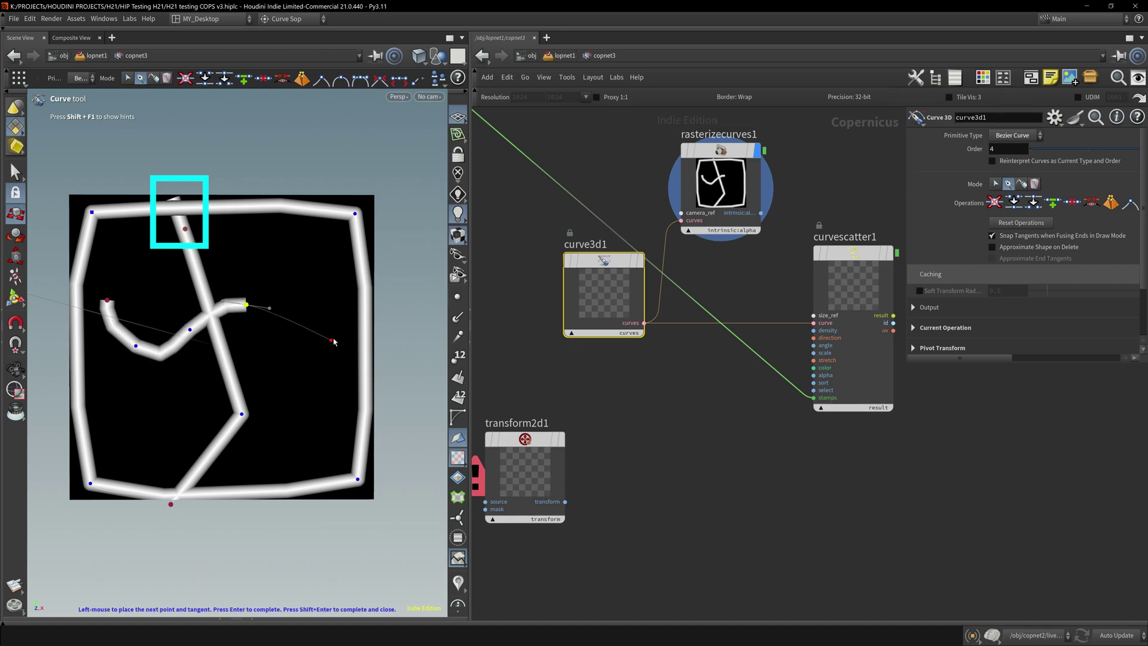
left_click_drag(332, 337, 337, 370)
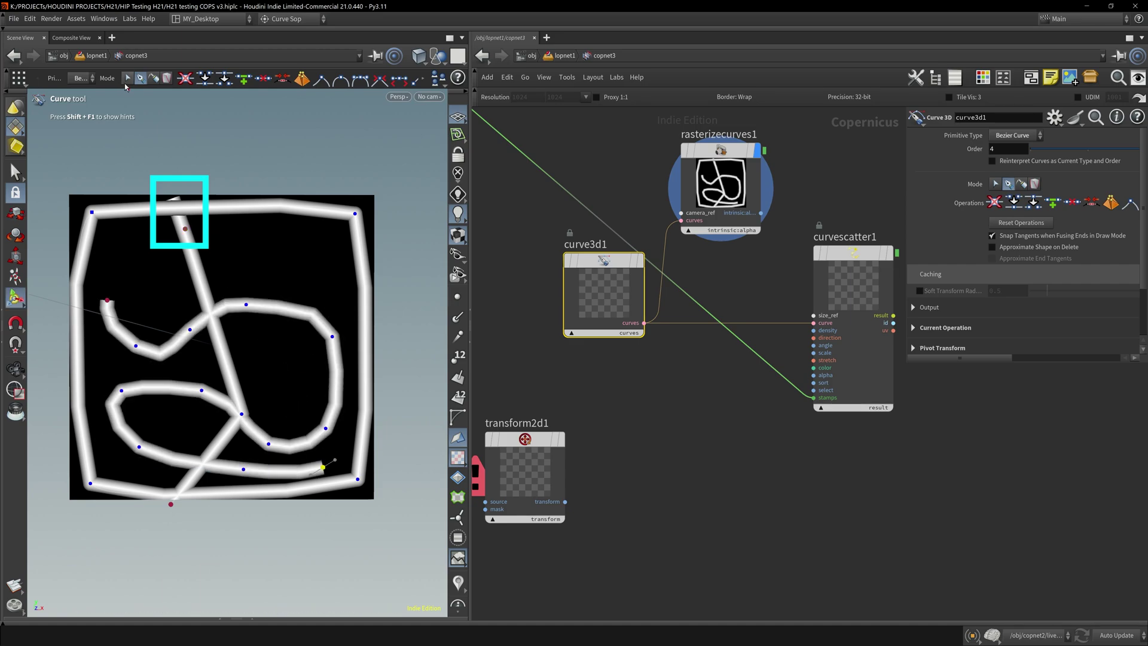
Move several points of the winding curve along the depth axis so it weaves in front of and behind the image plane
left_click(127, 79)
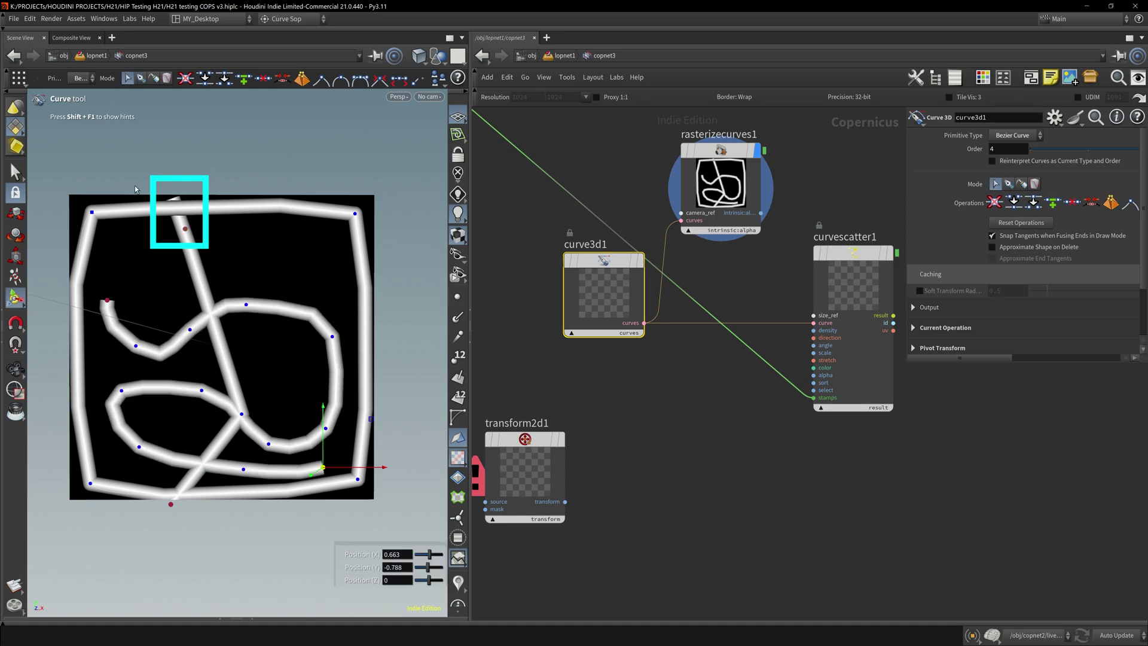
left_click_drag(134, 136, 287, 275, "alt")
left_click_drag(199, 335, 171, 315)
left_click(246, 303)
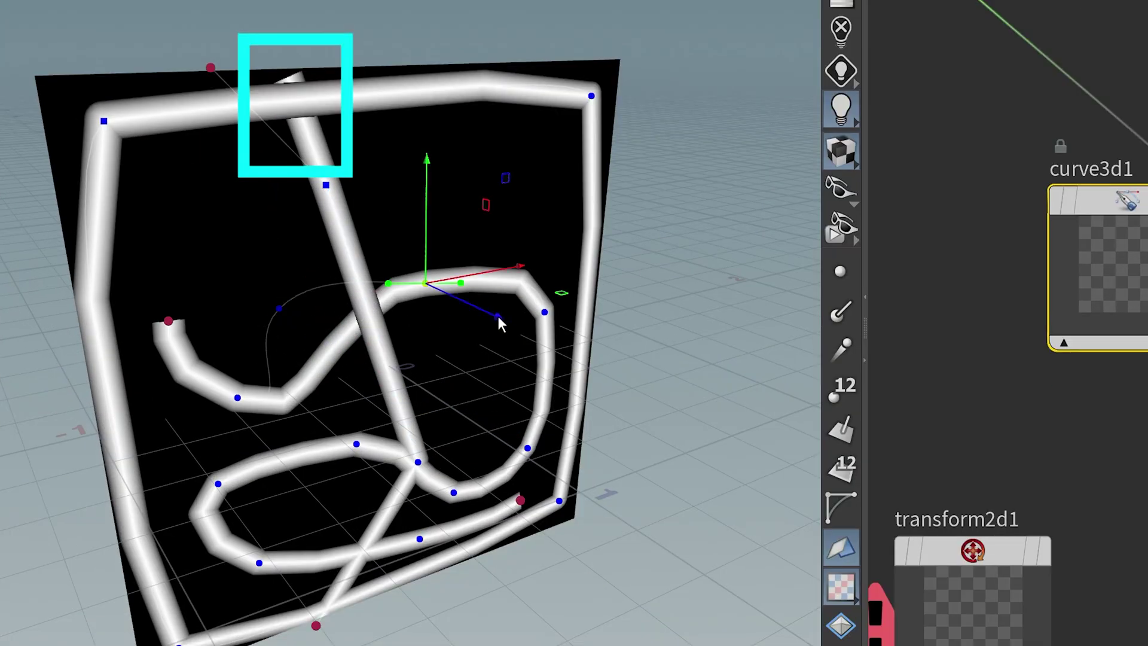
left_click_drag(497, 317, 457, 297)
right_click_drag(379, 343, 438, 305, "alt")
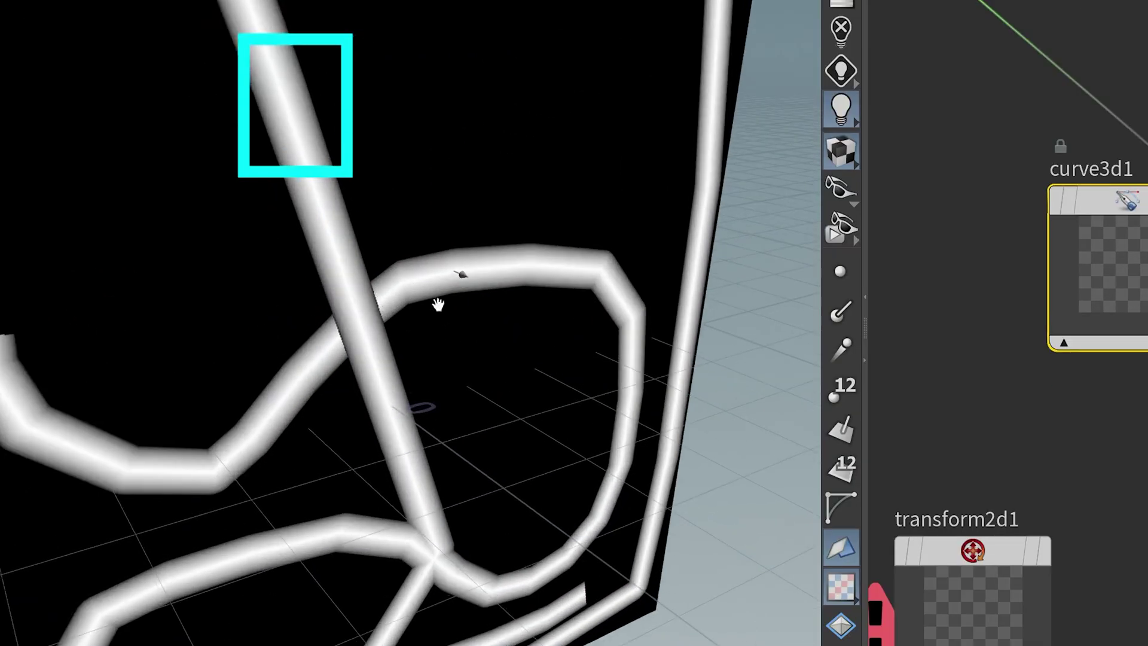
middle_click_drag(438, 305, 507, 448, "alt")
left_click_drag(507, 449, 482, 575, "alt")
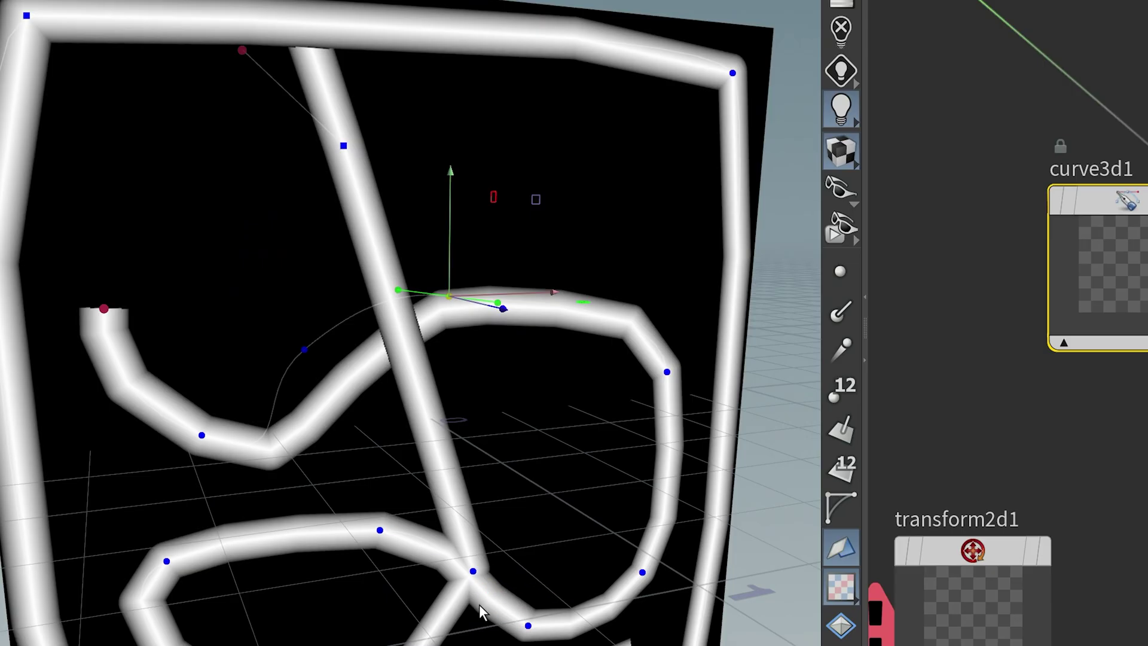
left_click(380, 531)
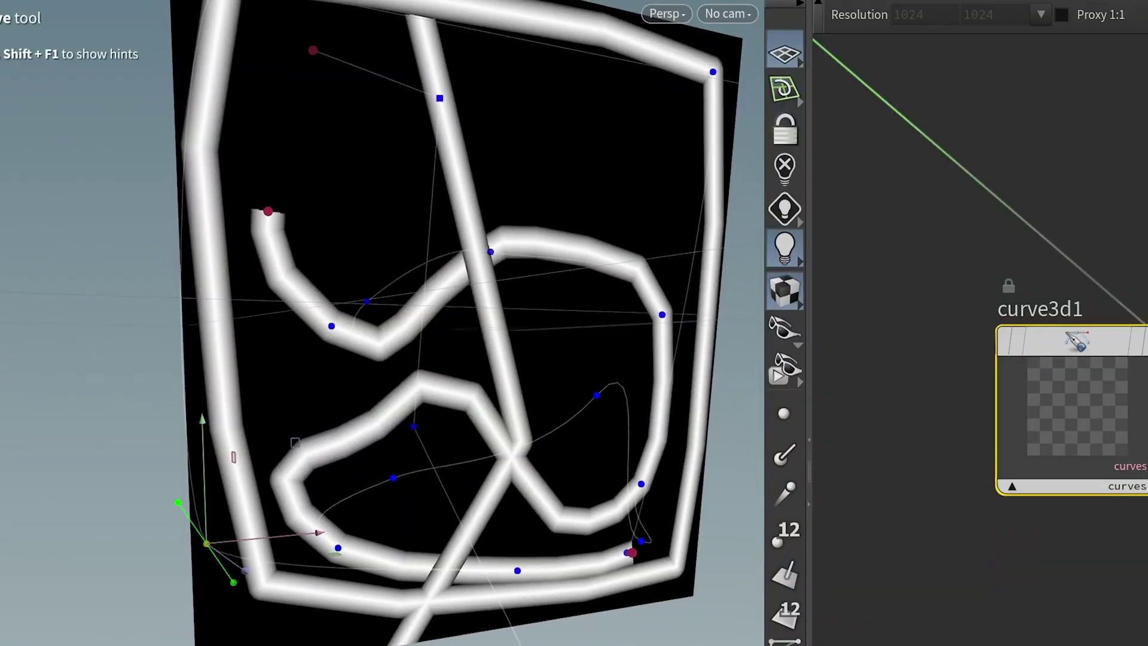
key("Escape")
Add a Layer from Curves node fed by the Curve 3D output beside the Rasterize Curves node
middle_click_drag(981, 239, 947, 148)
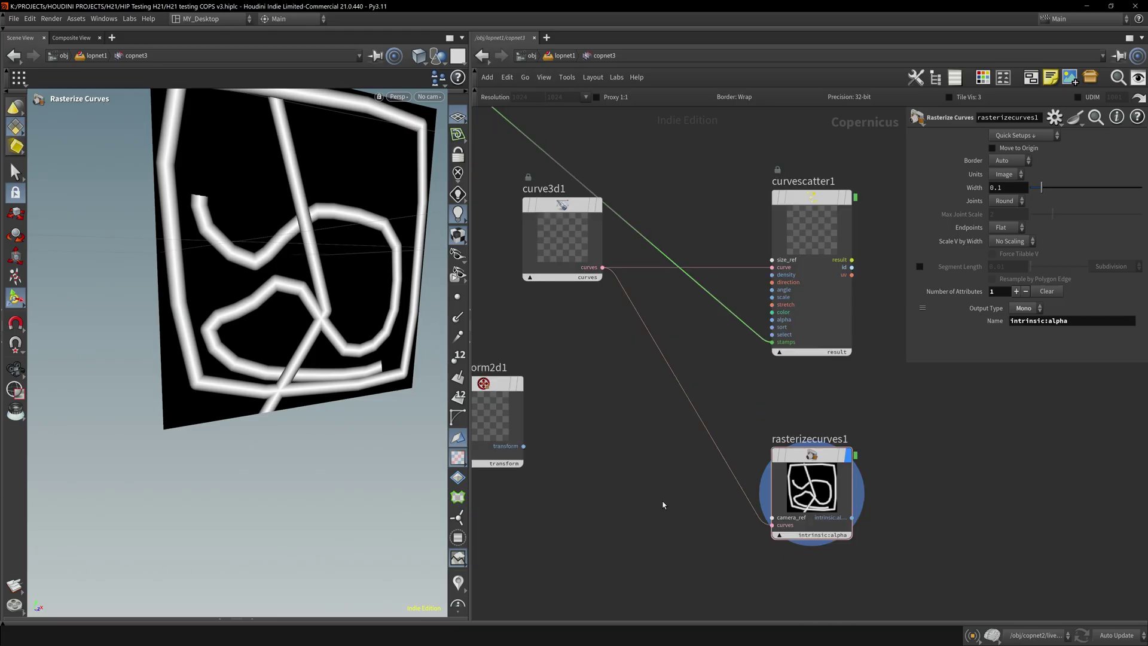
key("Tab")
type("curve")
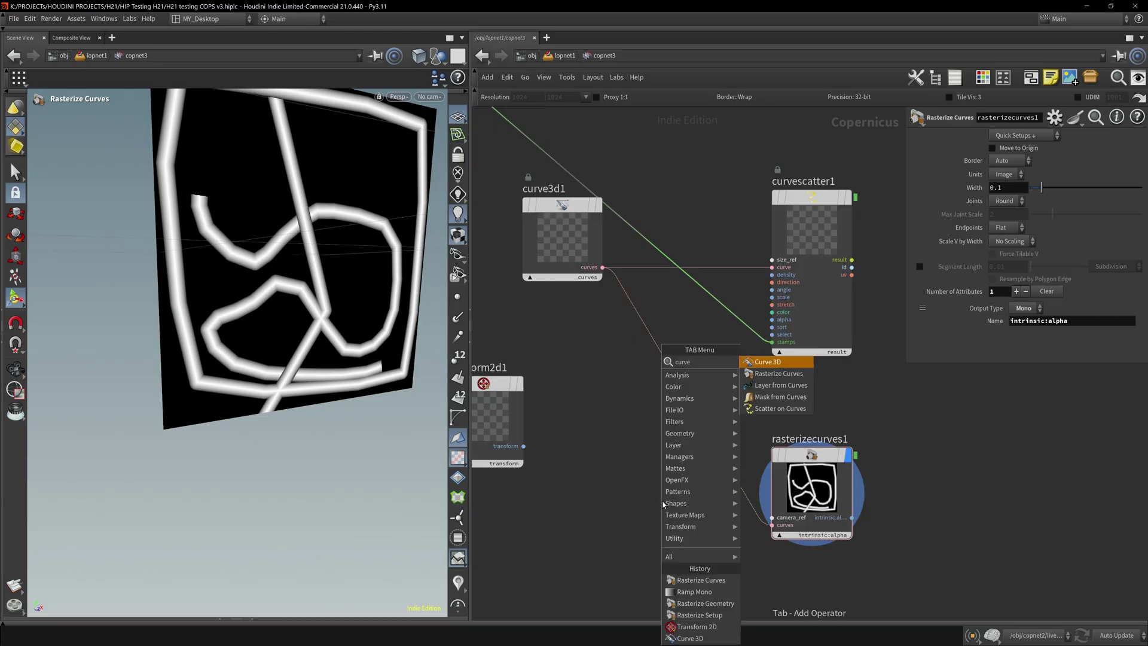
left_click(781, 385)
left_click(712, 467)
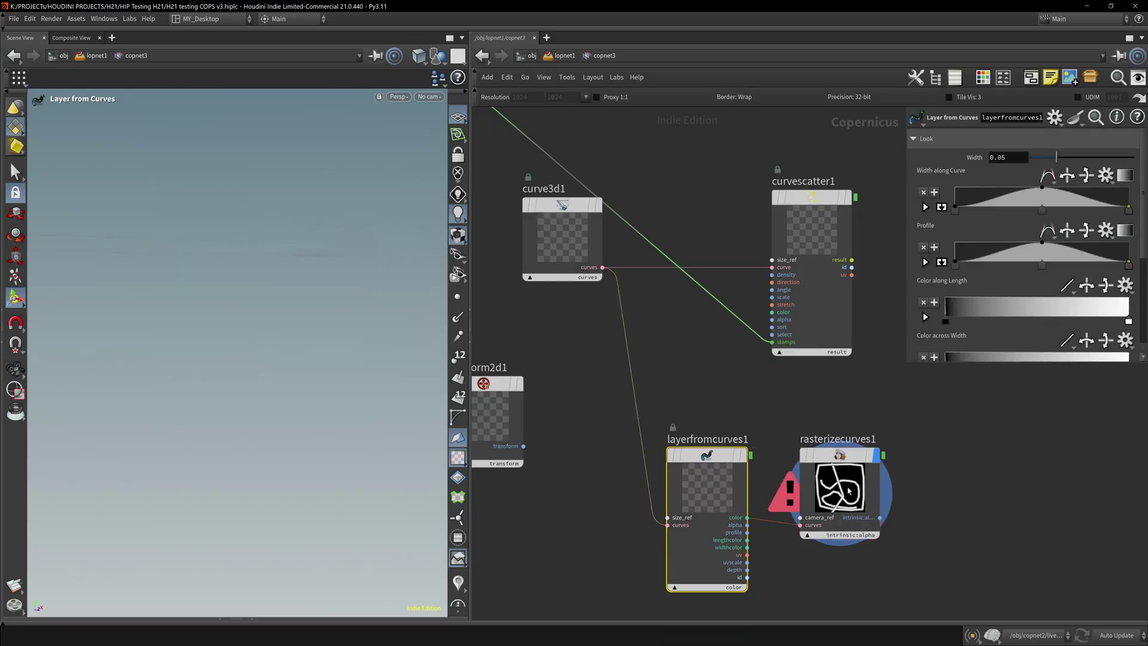
Reconnect Rasterize Curves directly to the Curve 3D output and place it just above the Layer from Curves node
left_click_drag(849, 490, 885, 459)
left_click_drag(831, 490, 613, 285)
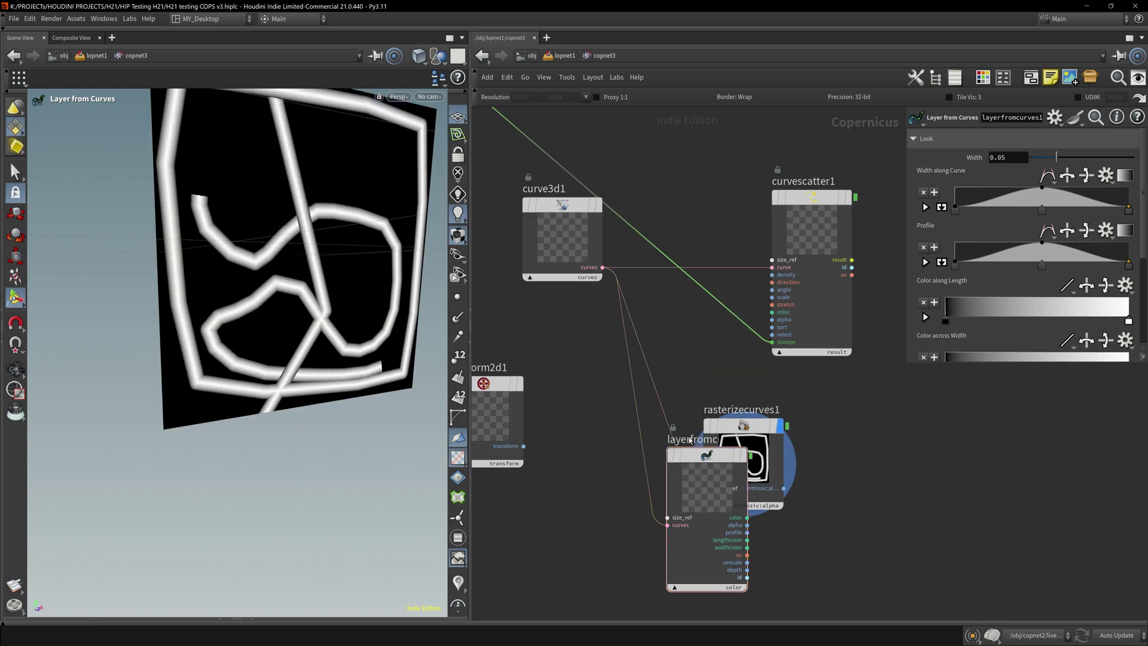
left_click_drag(763, 439, 719, 338)
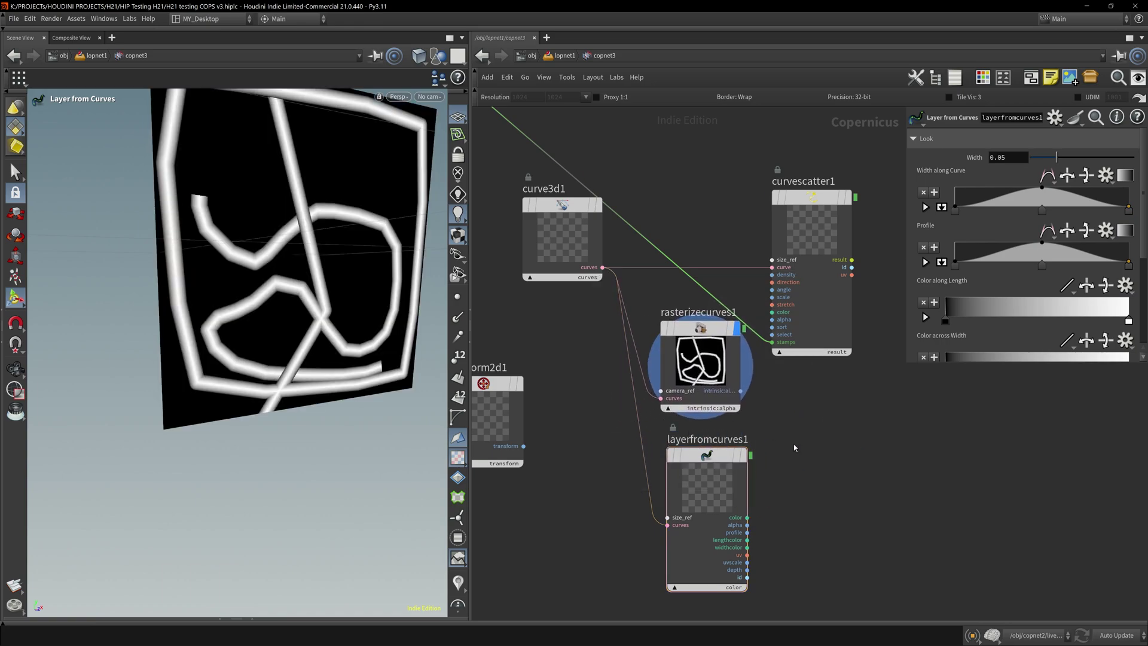
left_click_drag(829, 515, 727, 456)
left_click_drag(712, 359, 719, 363)
left_click_drag(795, 425, 772, 450)
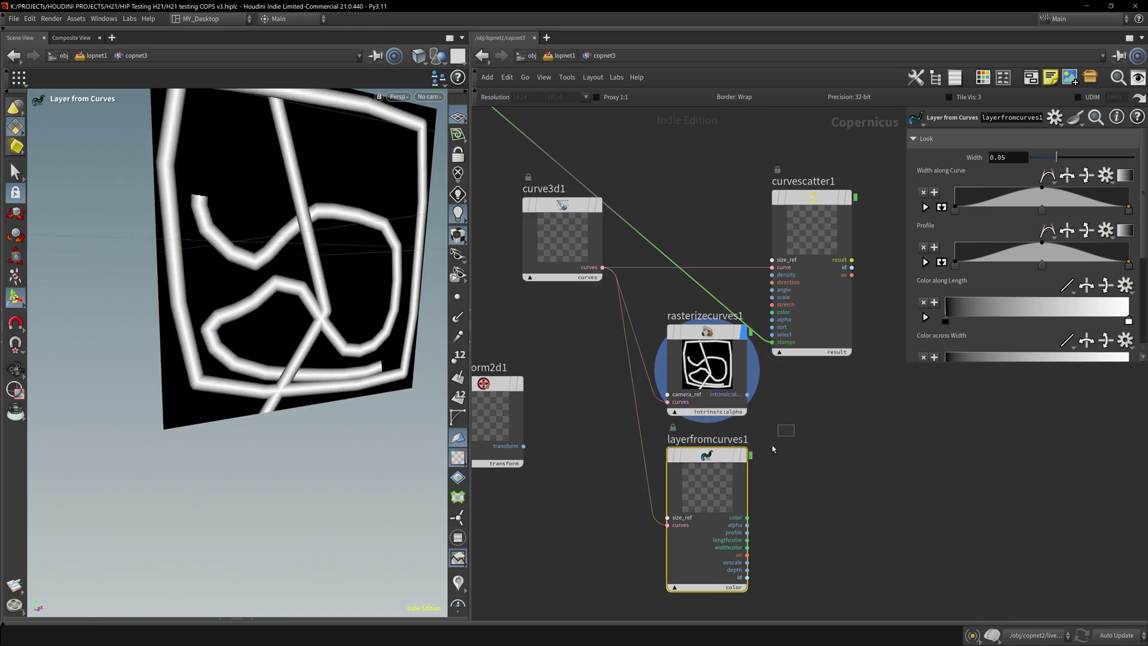
Display the Layer from Curves node and frame its result at an angle in the 3D view
left_click(744, 455)
left_click_drag(264, 344, 230, 318, "alt")
scroll(229, 318, "up", 2)
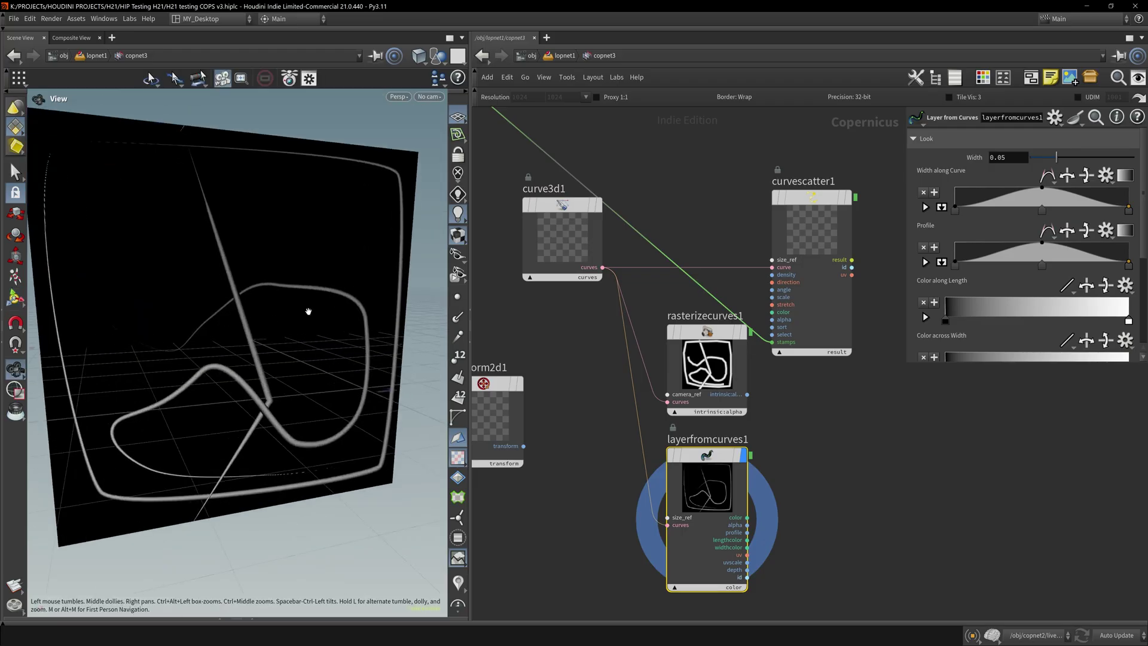
key("Return")
Reshape the Width along Curve ramp of Layer from Curves into two peaks with a shallow dip between them and a raised end
left_click_drag(1042, 210, 1073, 191)
left_click(1015, 206)
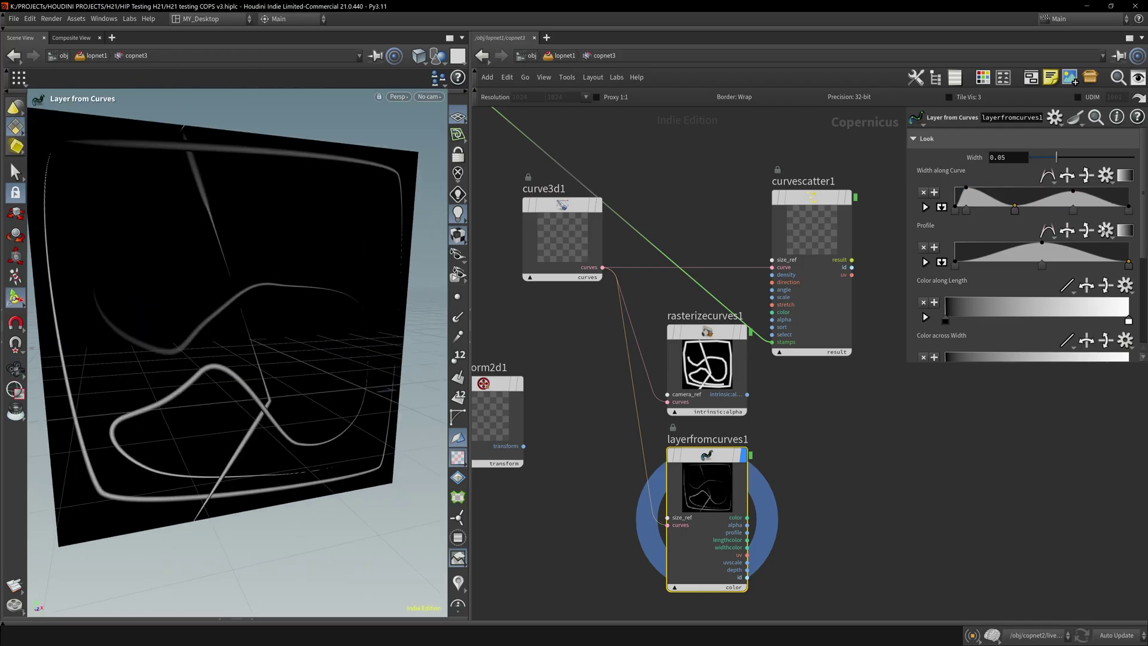
left_click_drag(968, 212, 1035, 202)
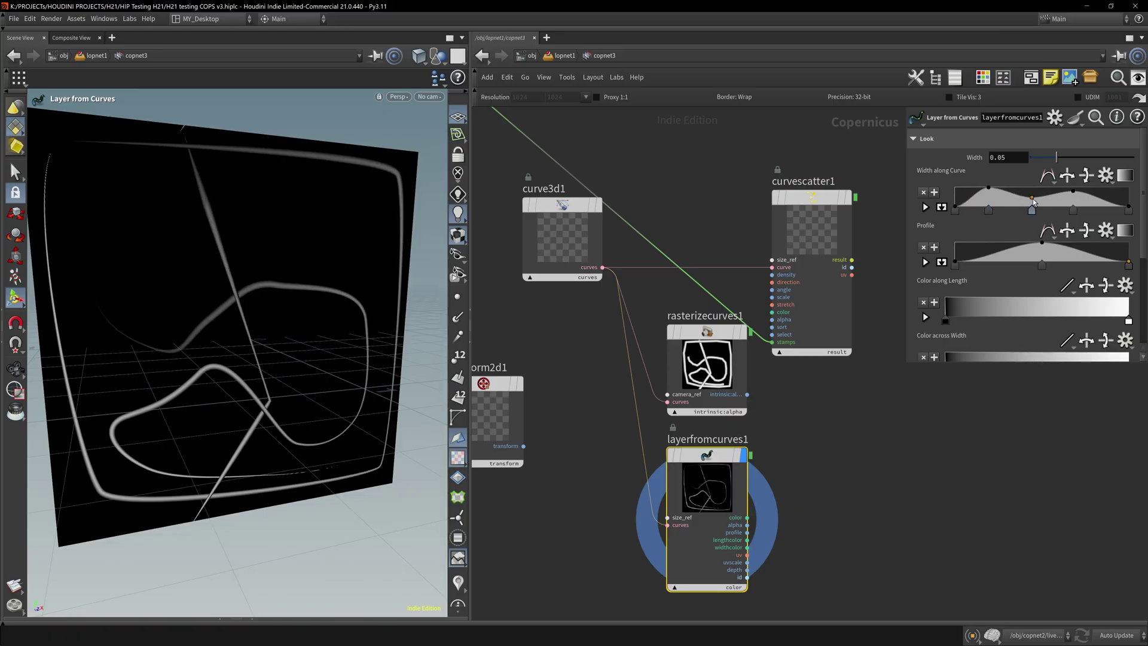
left_click_drag(1129, 208, 1126, 193)
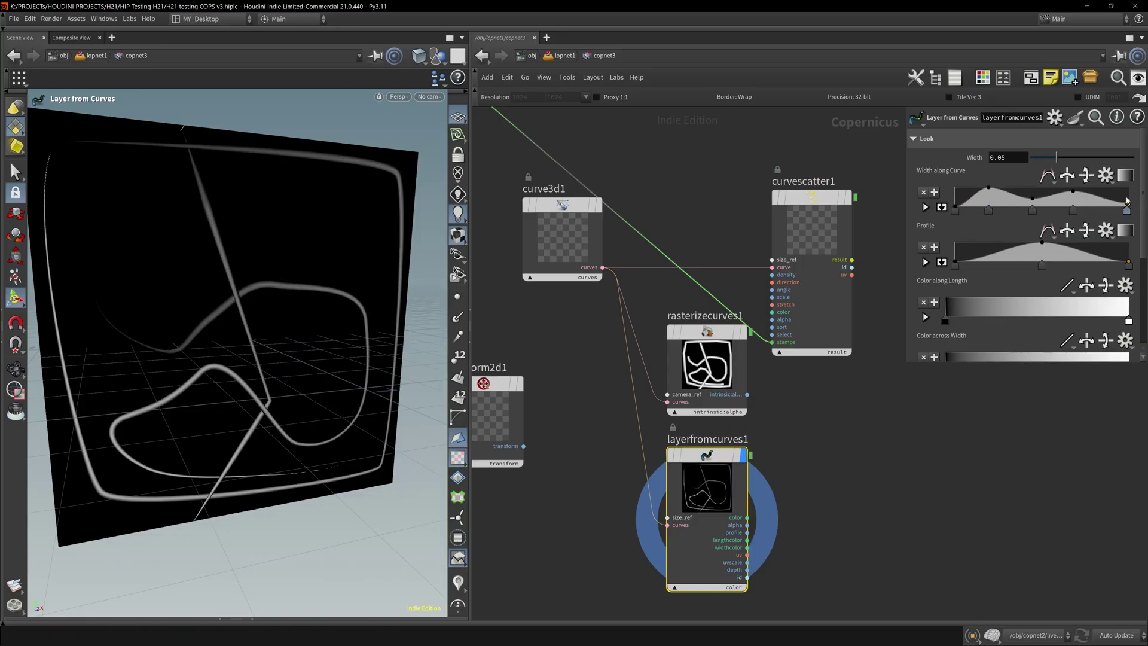
Add points to the Profile ramp of Layer from Curves, forming a smaller side peak and a dip before the main peak
left_click(982, 247)
left_click_drag(1027, 255, 1001, 254)
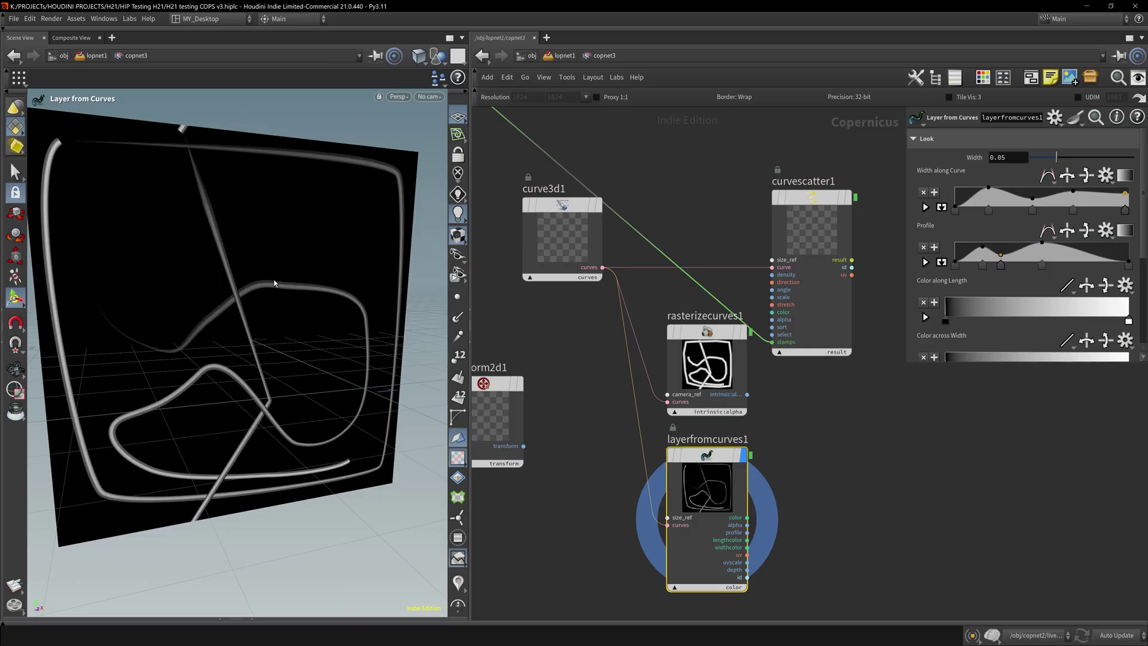
left_click_drag(274, 283, 241, 282, "alt")
scroll(242, 289, "up", 4)
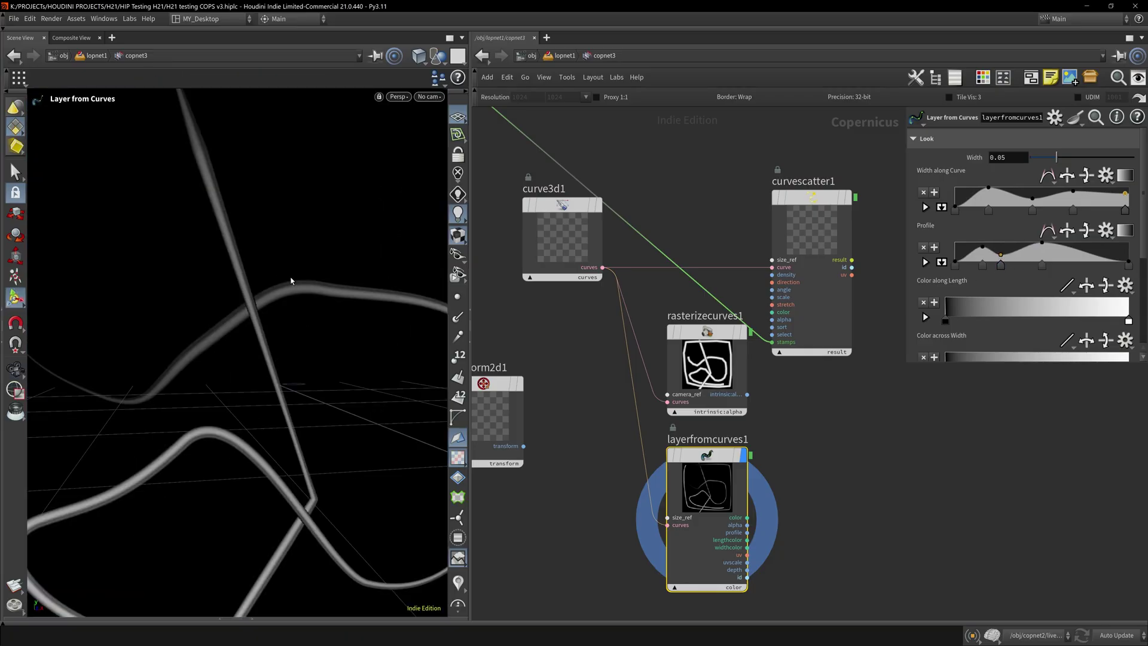
Apply the Infra-Red preset to Color along Length and the Magma preset to Color across Width on Layer from Curves
left_click(1126, 285)
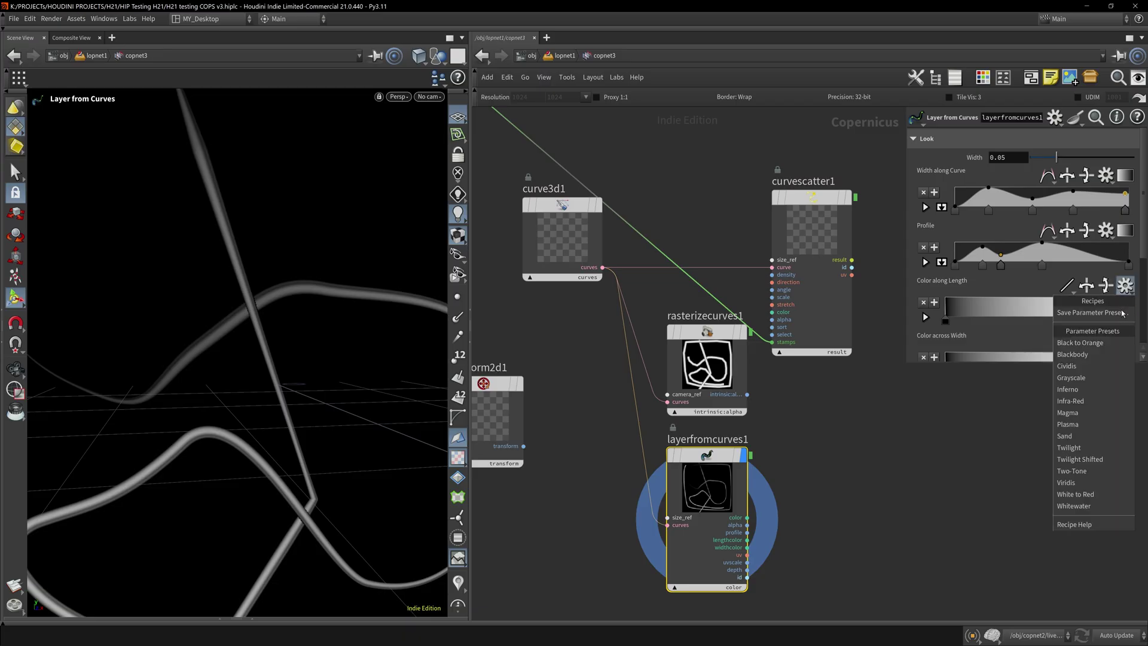
left_click(1082, 406)
key("h")
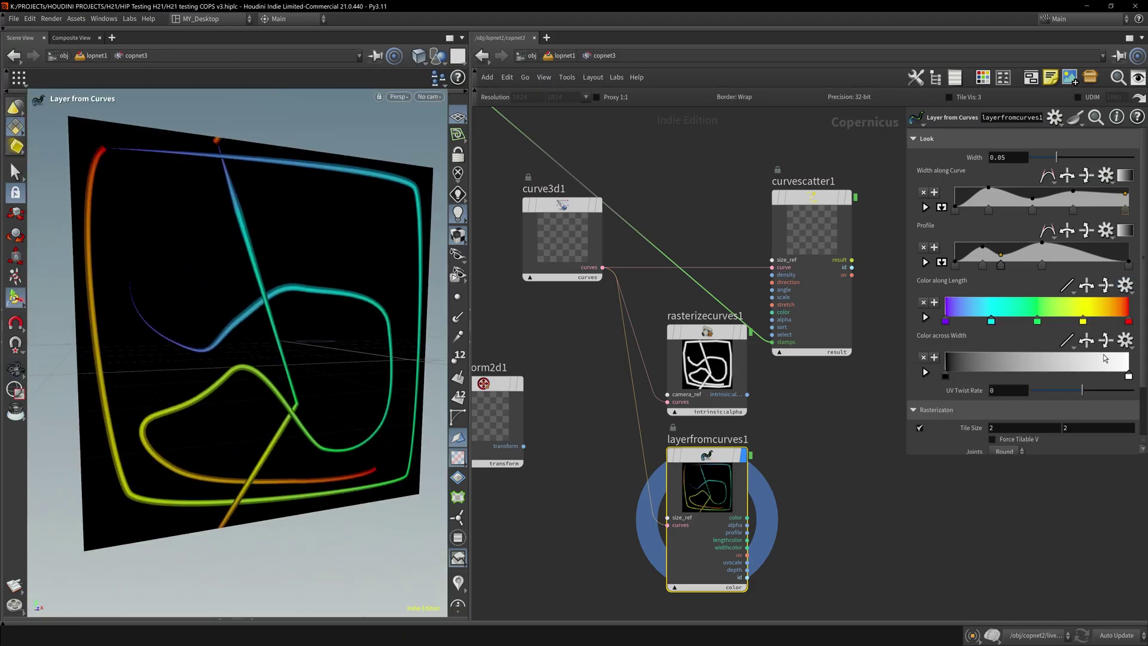
left_click(1125, 339)
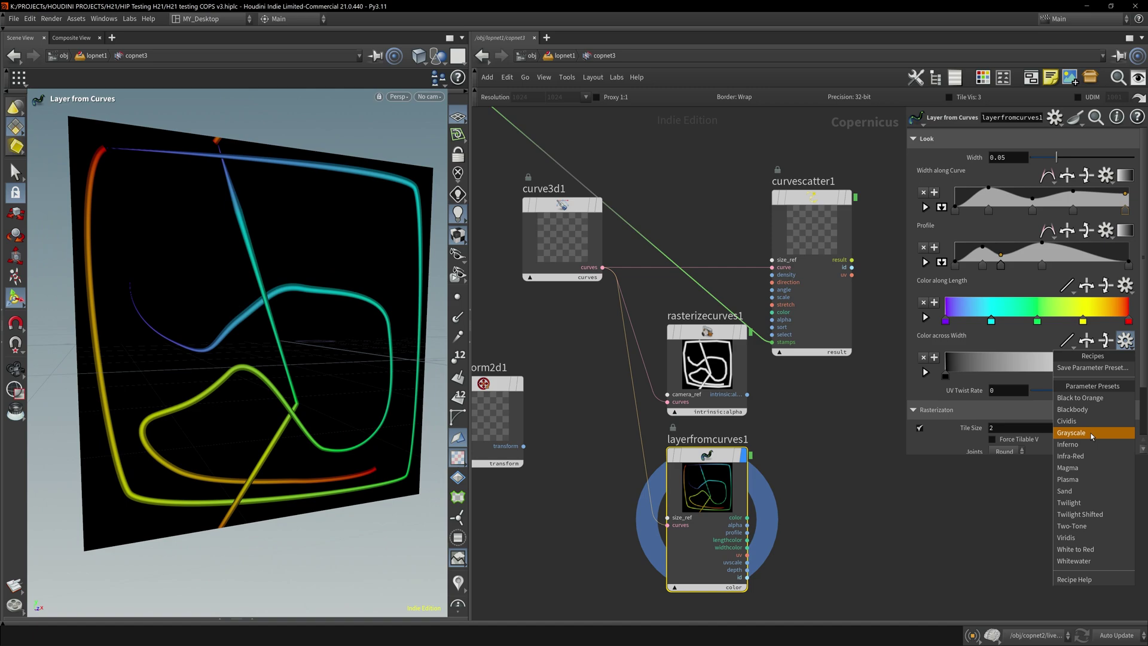
left_click(1084, 468)
left_click_drag(923, 454, 923, 502)
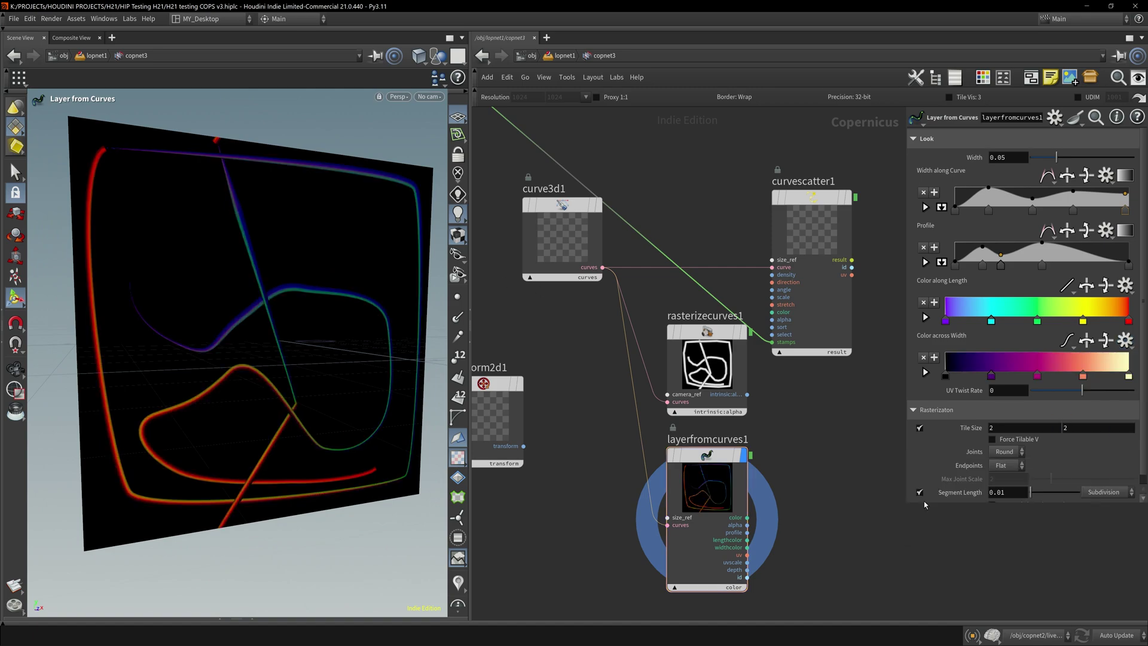
Insert a SOP Invoke node on the connection between Curve 3D and Layer from Curves
left_click(847, 479)
key("Tab")
type("sop i")
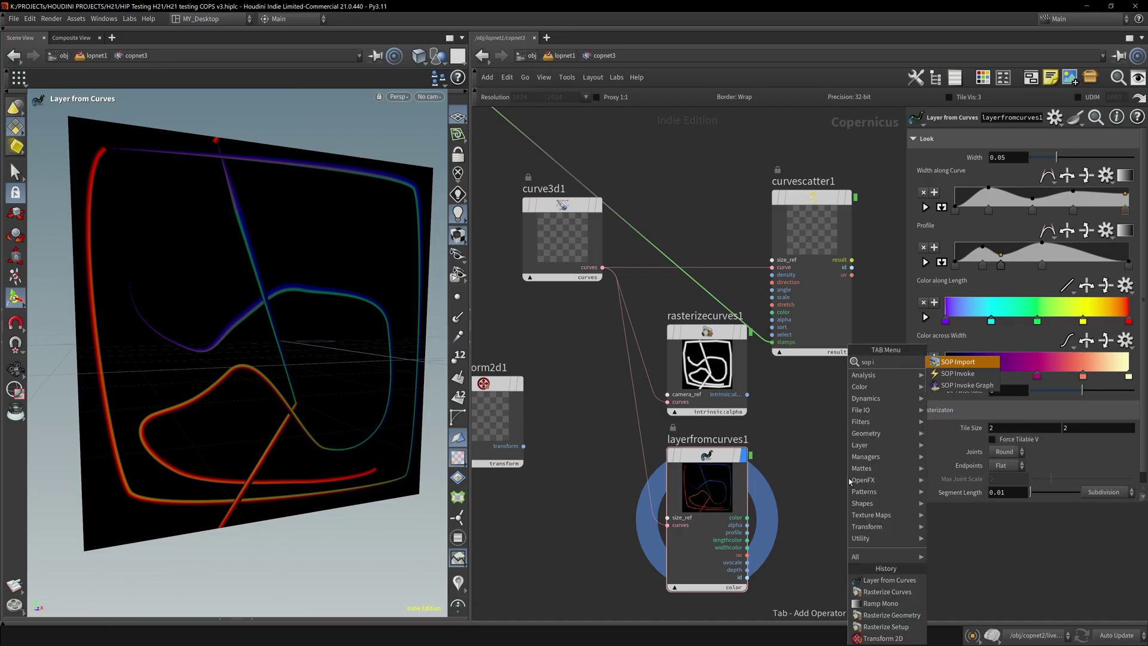
key("Down")
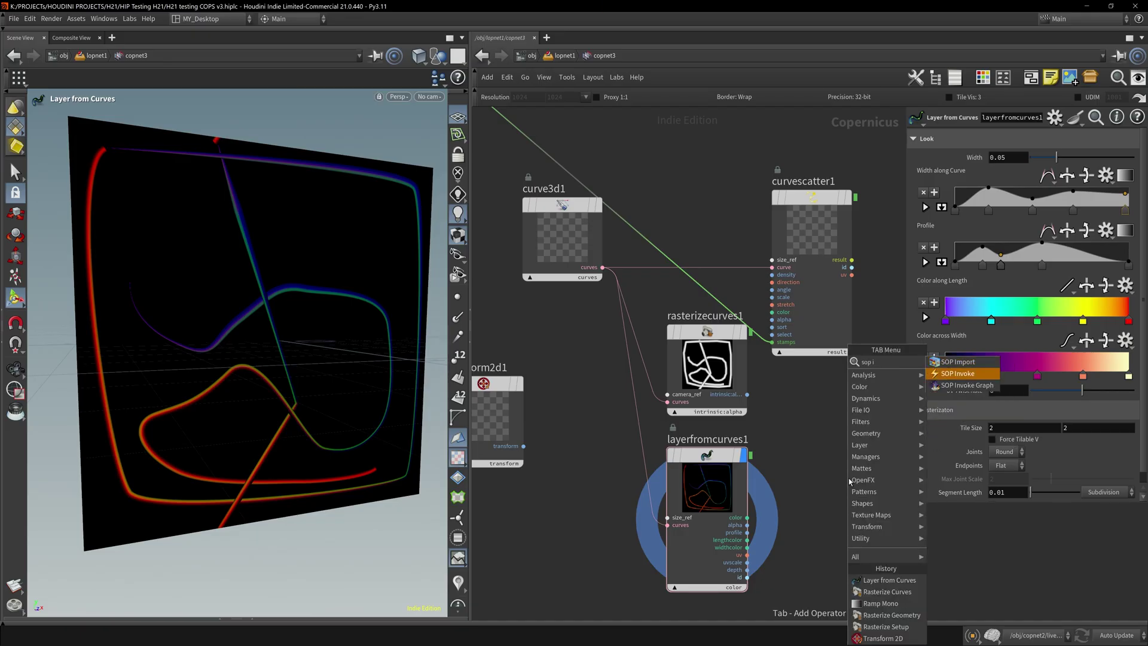
key("Return")
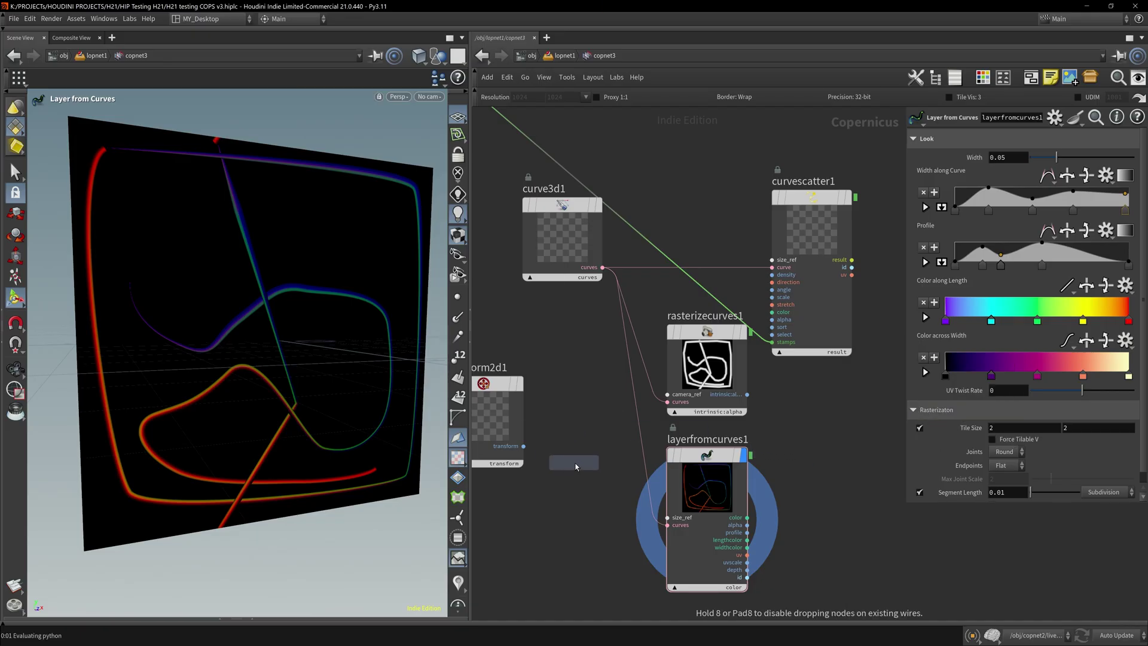
left_click(700, 418)
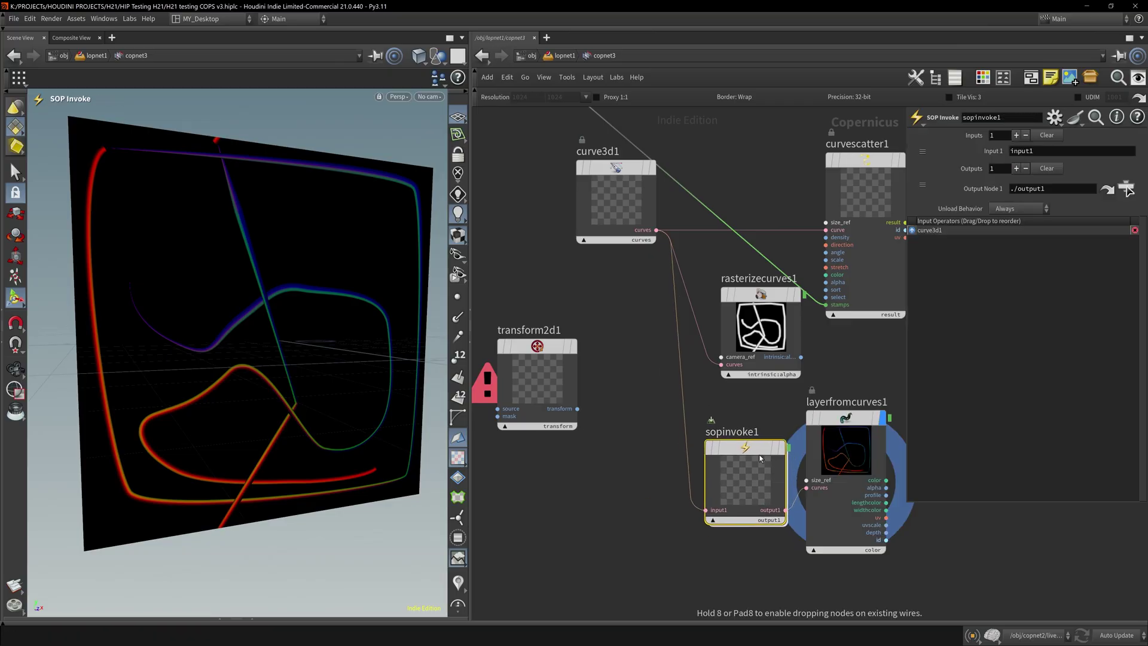
Line up the Curve 3D and SOP Invoke nodes in a row before Layer from Curves with even spacing
left_click_drag(748, 446, 745, 433)
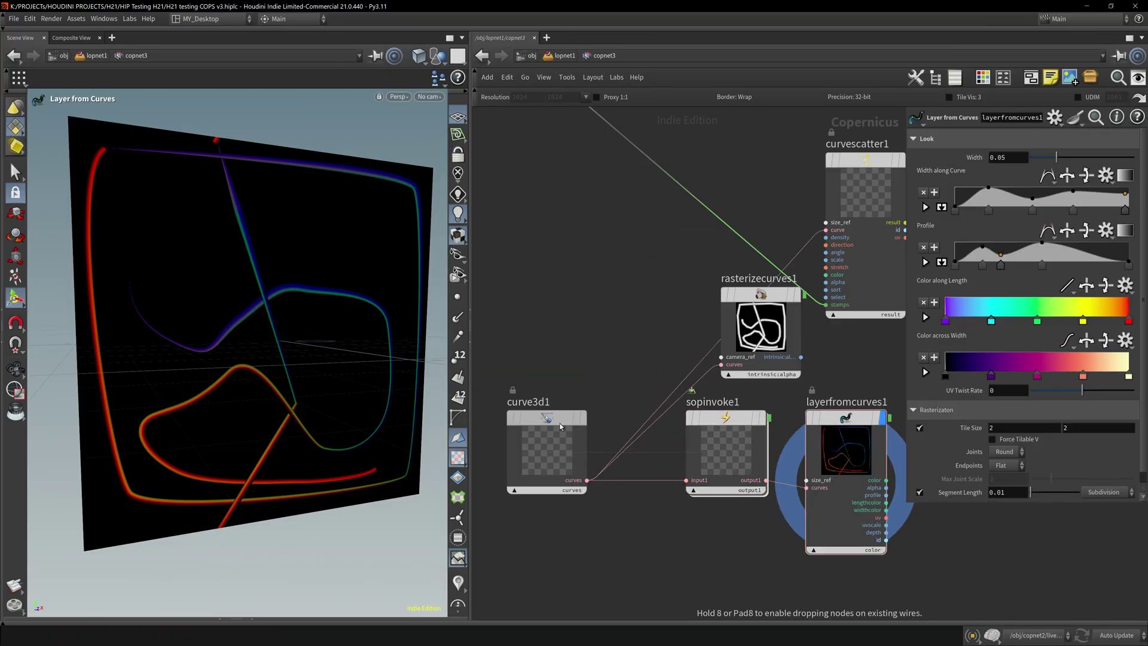
left_click_drag(544, 435, 579, 433)
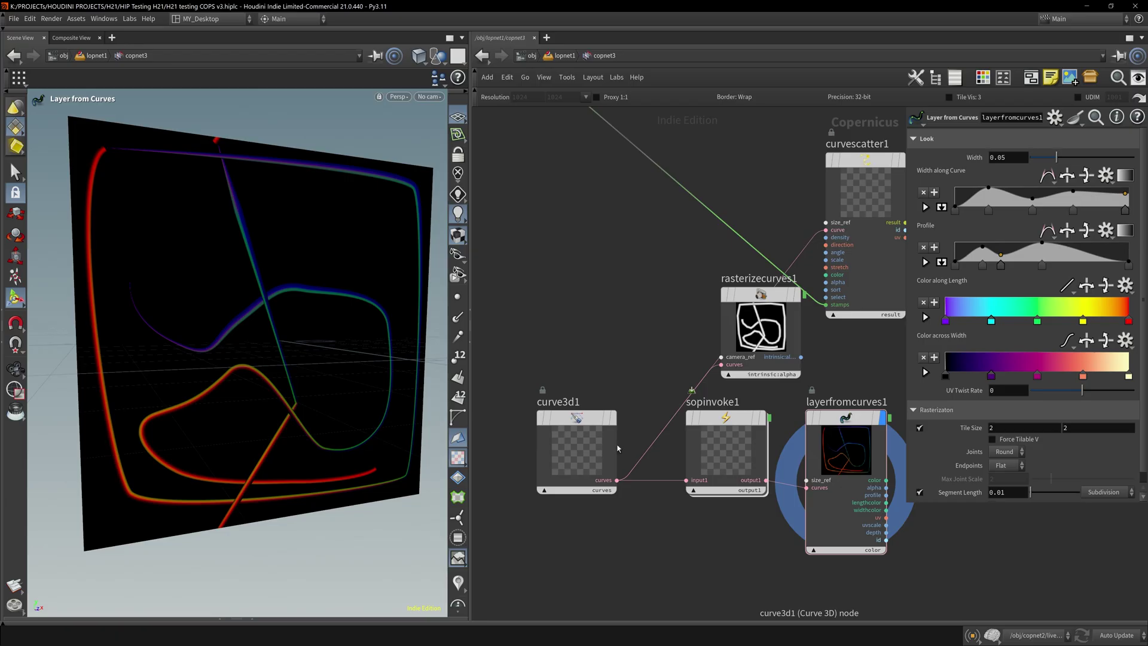
mouse_move(736, 423)
left_mouse_down()
mouse_move(732, 443)
mouse_move(727, 424)
left_mouse_up()
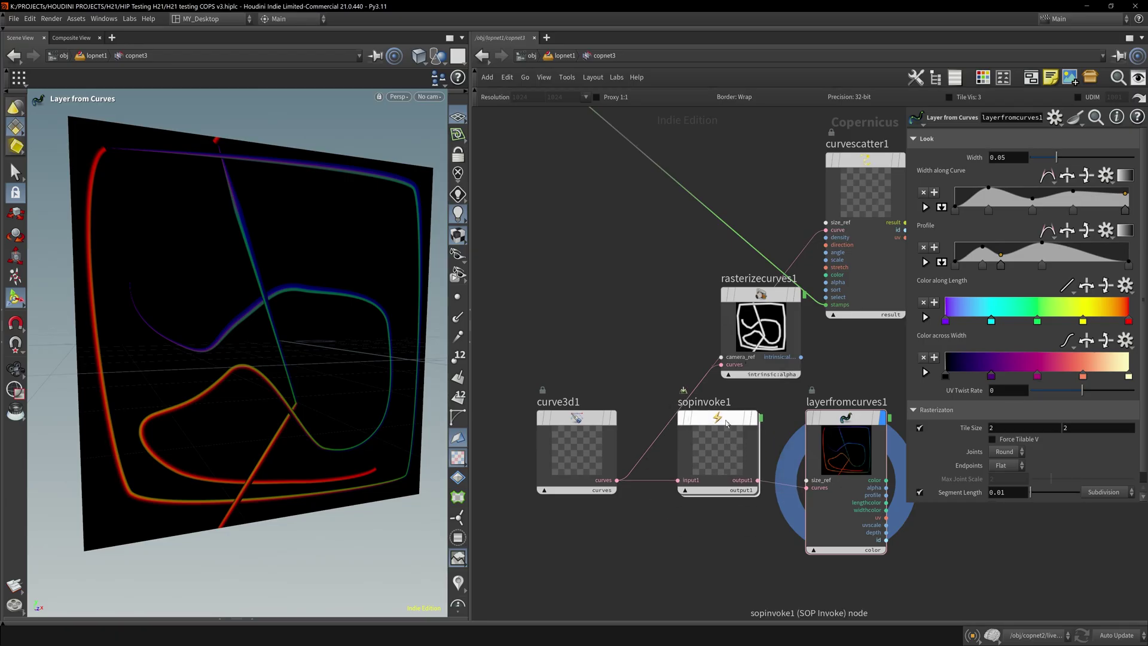
Examine the geometry network inside the SOP Invoke node, return to the Copernicus network and select Layer from Curves
double_click(717, 437)
middle_click_drag(722, 329, 624, 258)
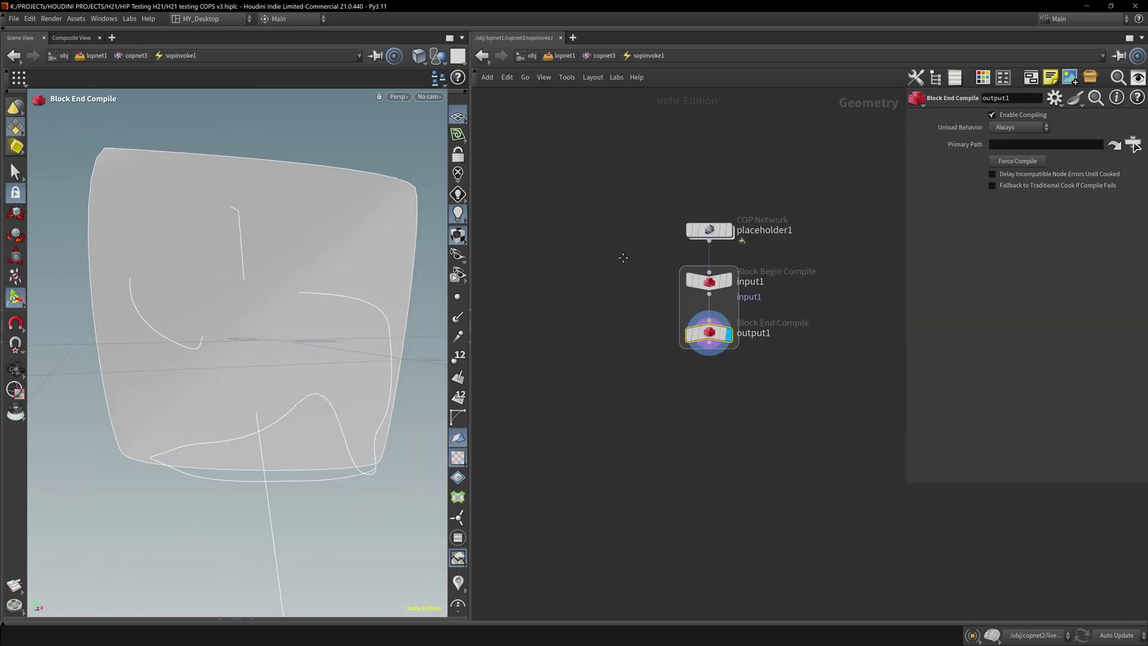
middle_click_drag(845, 348, 742, 389)
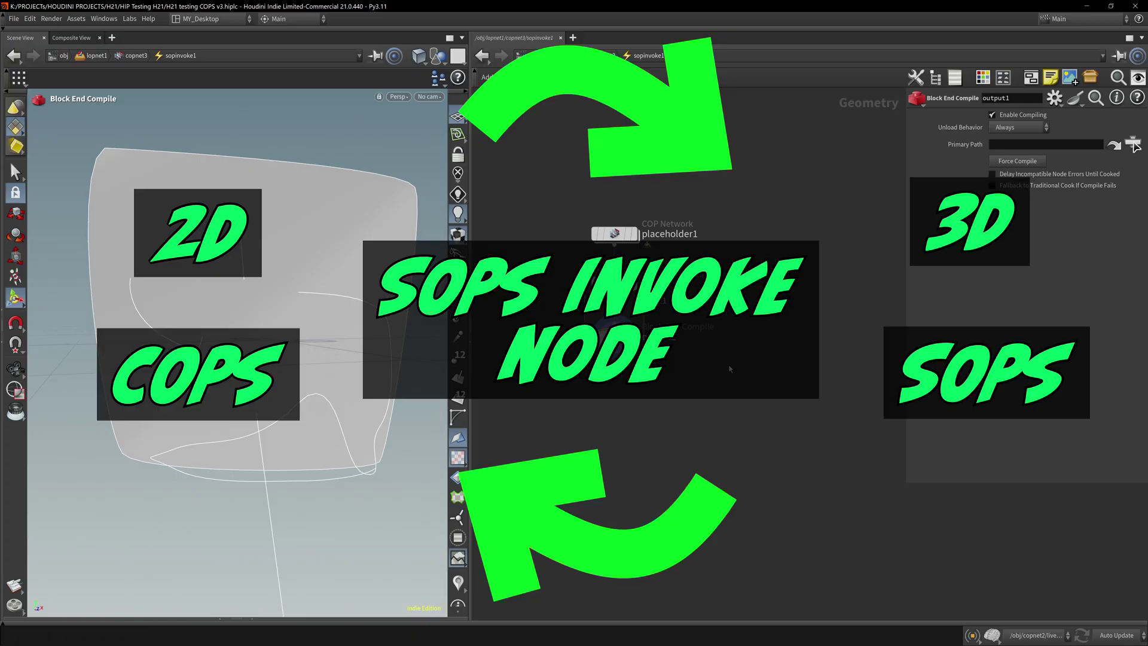
left_click(605, 58)
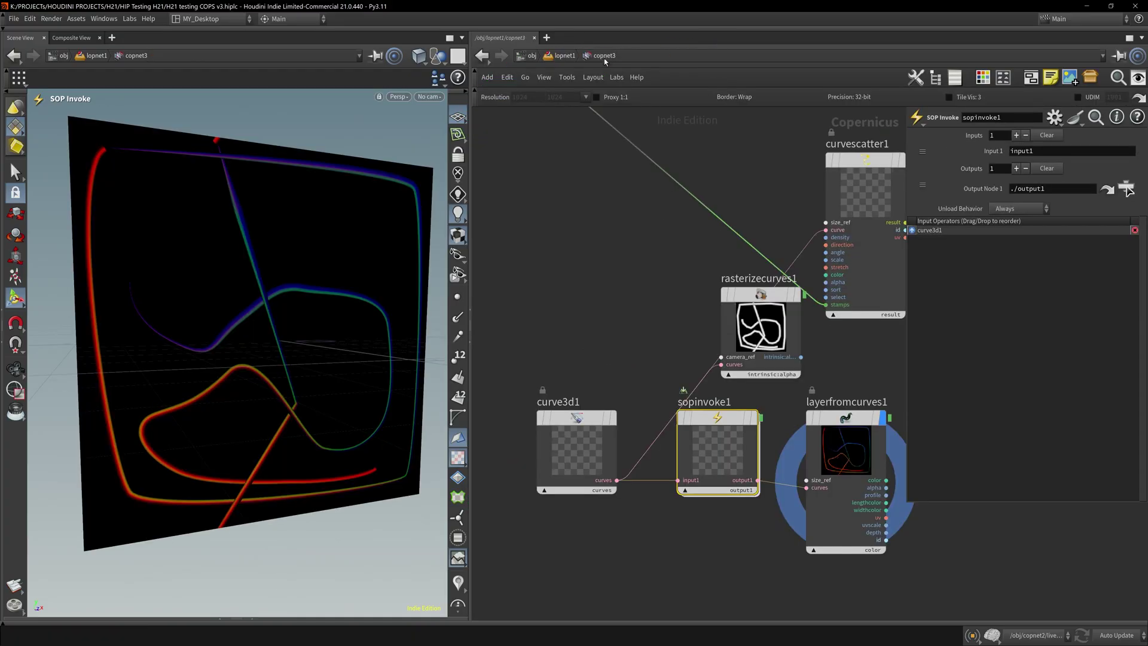
left_click(858, 458)
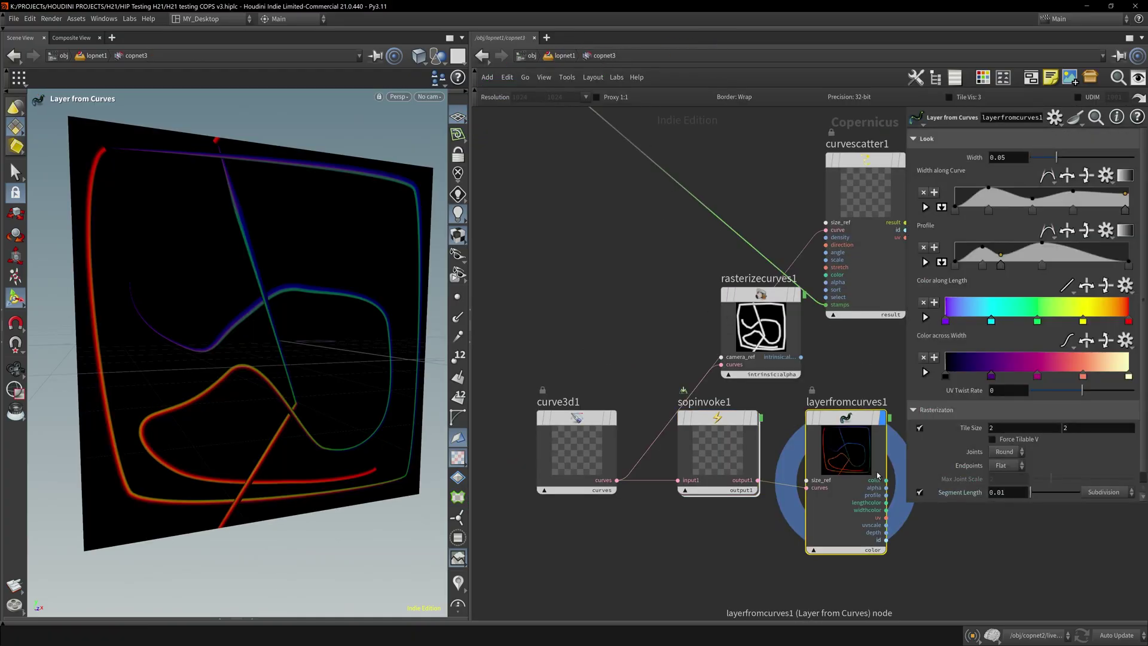